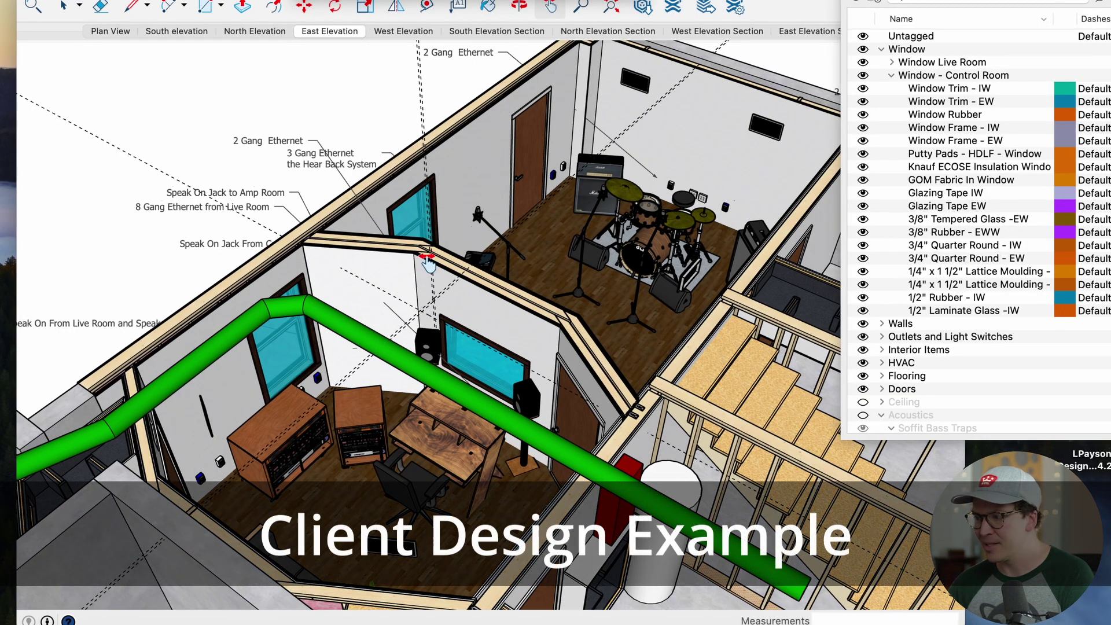
Step: Examine the control room and live room layout, focusing on the window in the wall between them
{"action": "key", "text": "o"}
{"action": "left_click_drag", "start_coordinate": [481, 330], "coordinate": [476, 368]}
{"action": "key", "text": "h"}
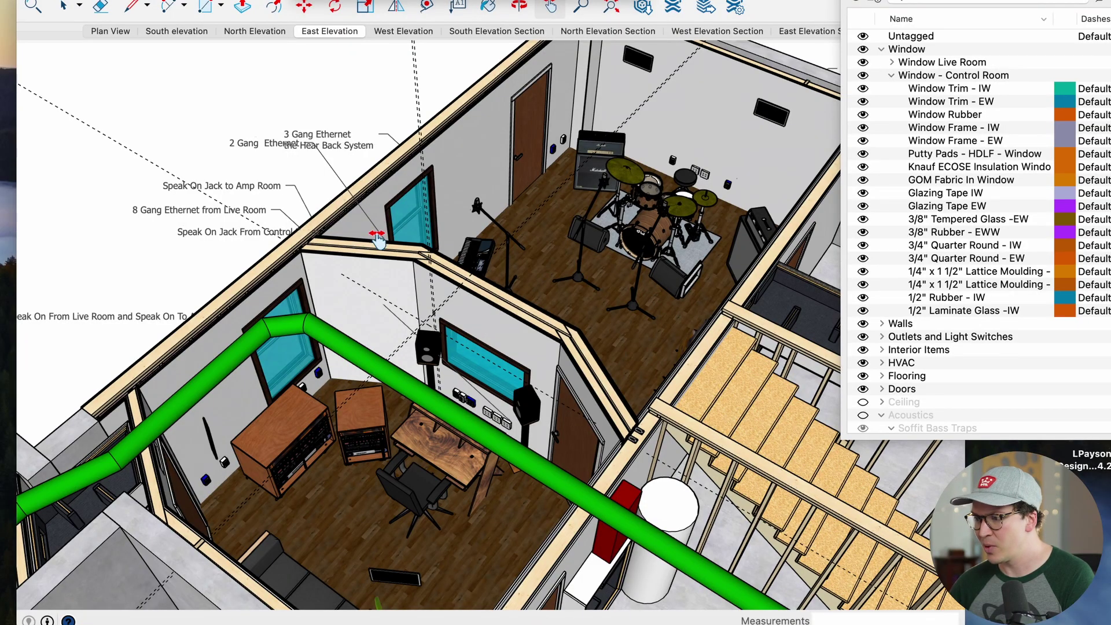
{"action": "scroll", "coordinate": [486, 334], "scroll_direction": "up", "scroll_amount": 3}
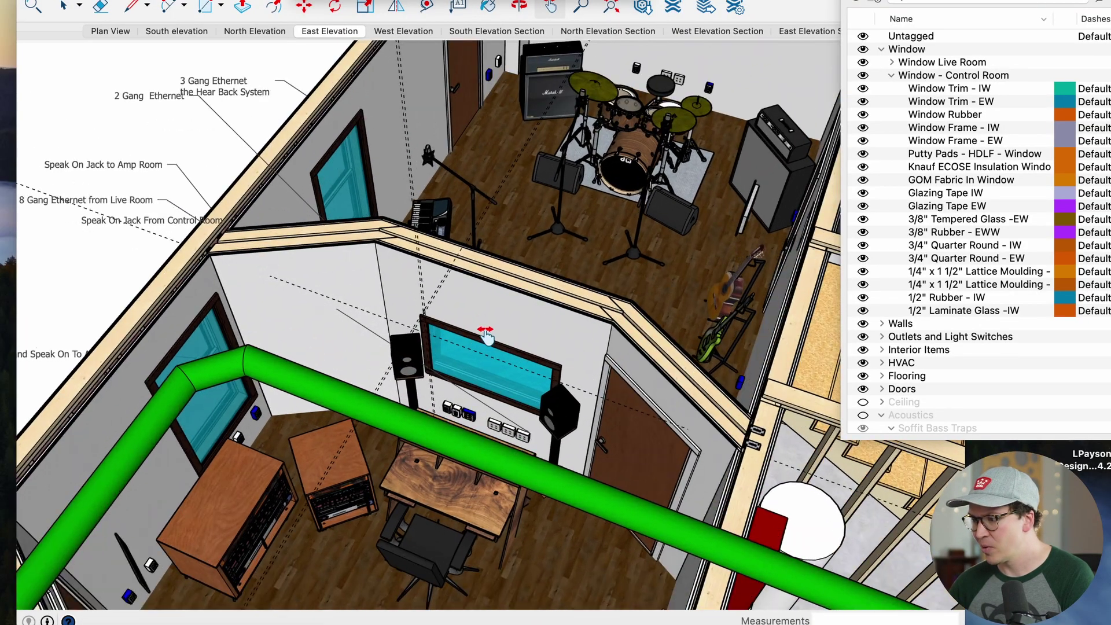
{"action": "scroll", "coordinate": [486, 334], "scroll_direction": "down", "scroll_amount": 2}
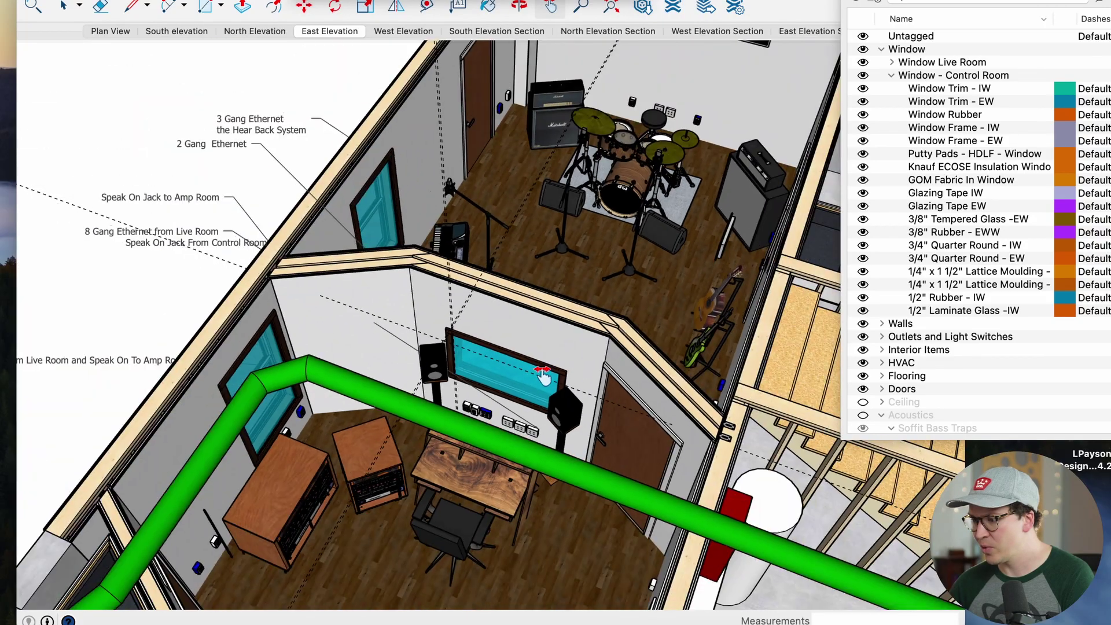
{"action": "scroll", "coordinate": [543, 375], "scroll_direction": "down", "scroll_amount": 5}
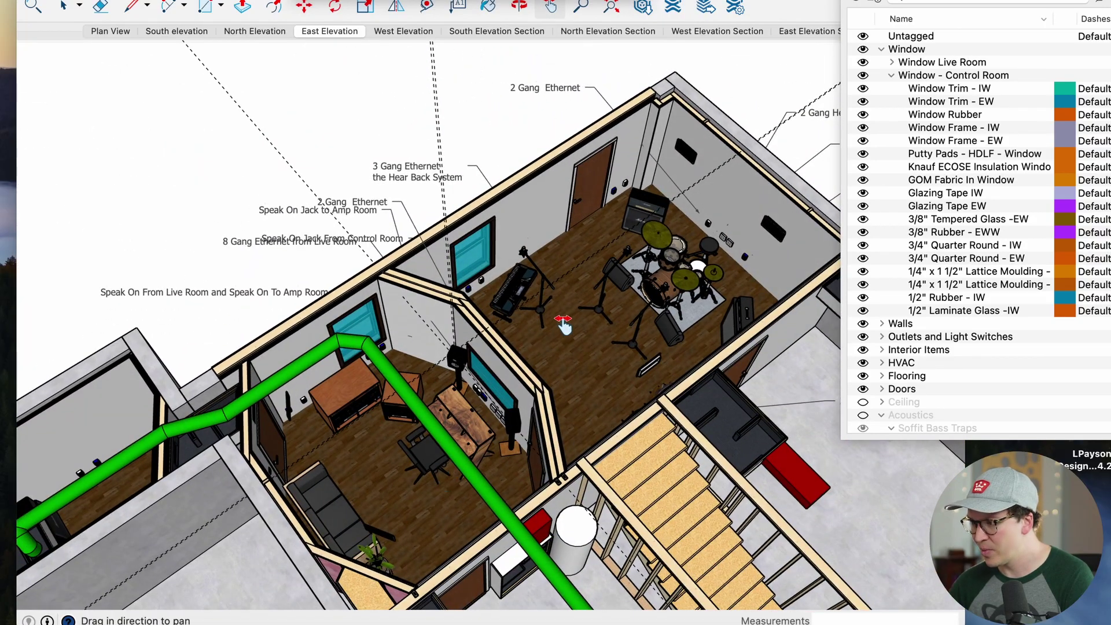
{"action": "left_click_drag", "start_coordinate": [564, 324], "coordinate": [625, 298]}
{"action": "scroll", "coordinate": [341, 255], "scroll_direction": "up", "scroll_amount": 3}
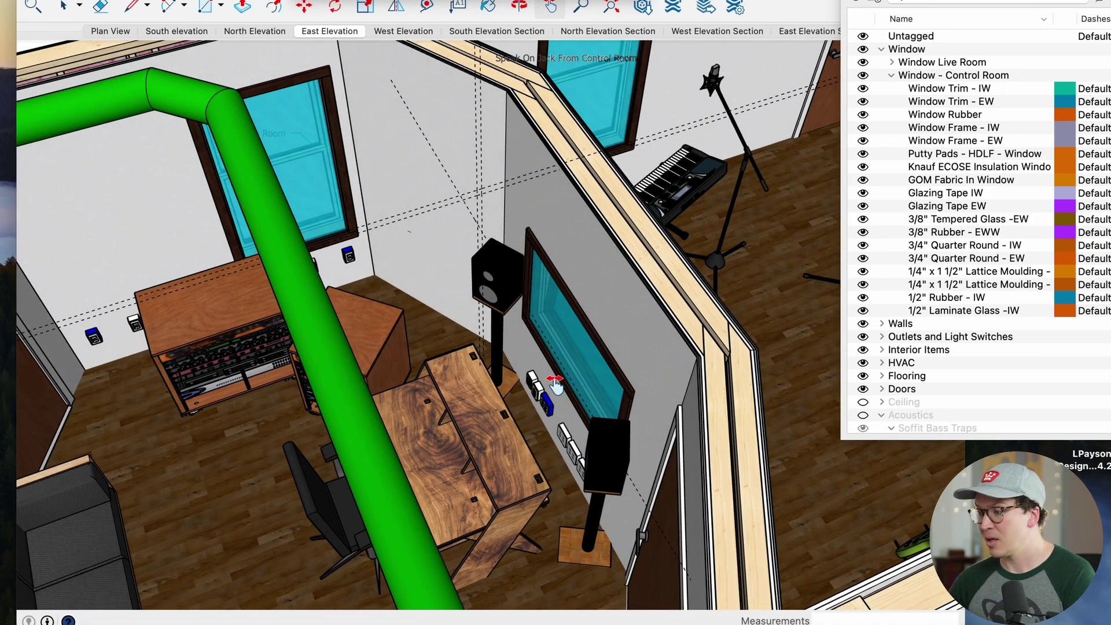
{"action": "left_click_drag", "start_coordinate": [555, 354], "coordinate": [618, 335]}
Step: Examine the control room and live room windows in the exterior wall from both the inside and the outside
{"action": "left_click_drag", "start_coordinate": [582, 284], "coordinate": [246, 380]}
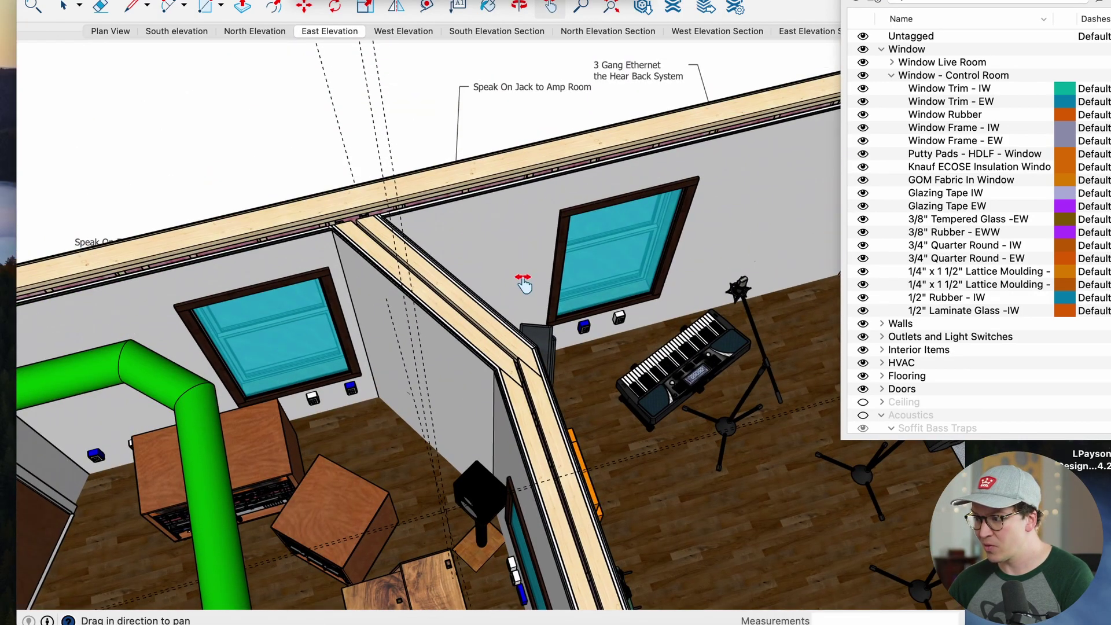
{"action": "left_click_drag", "start_coordinate": [524, 283], "coordinate": [489, 279]}
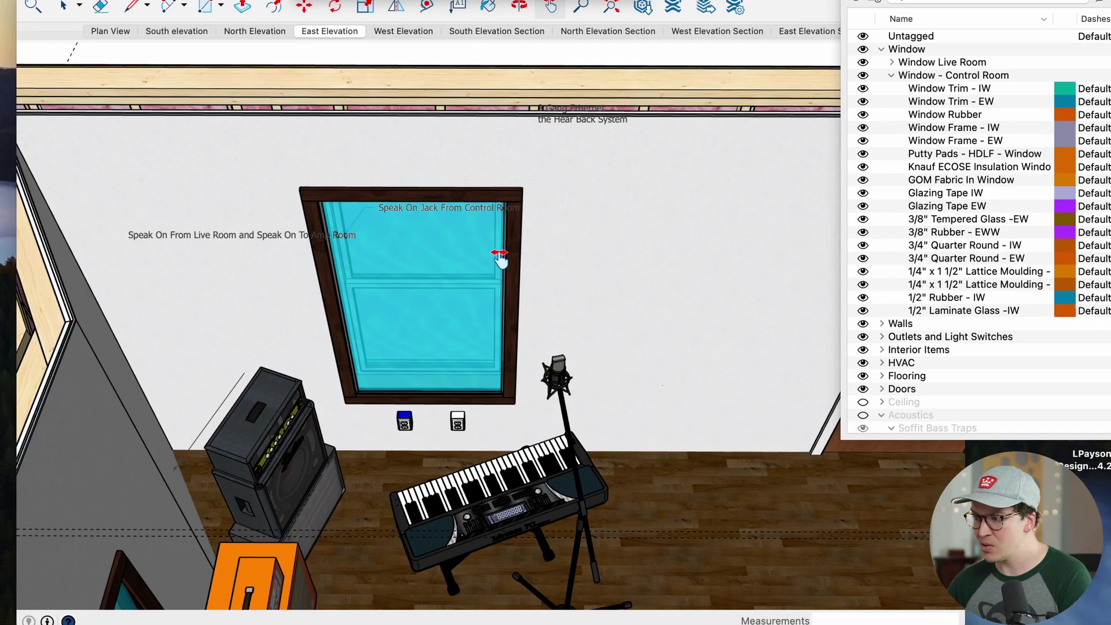
{"action": "left_click_drag", "start_coordinate": [338, 333], "coordinate": [590, 295]}
{"action": "scroll", "coordinate": [335, 339], "scroll_direction": "down", "scroll_amount": 3}
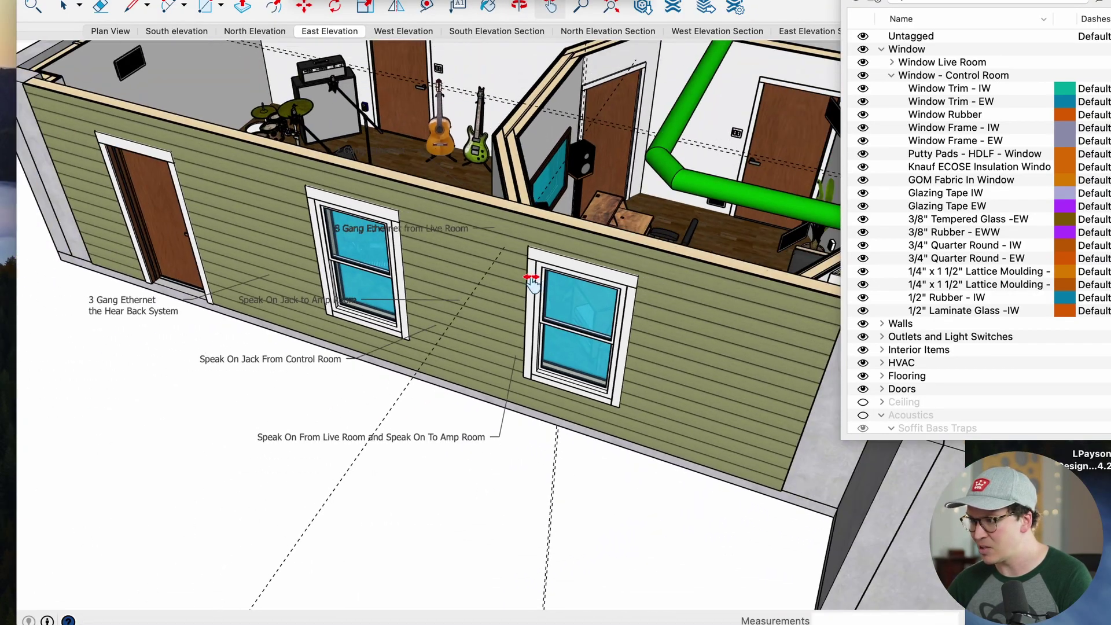
{"action": "left_click_drag", "start_coordinate": [336, 339], "coordinate": [611, 273]}
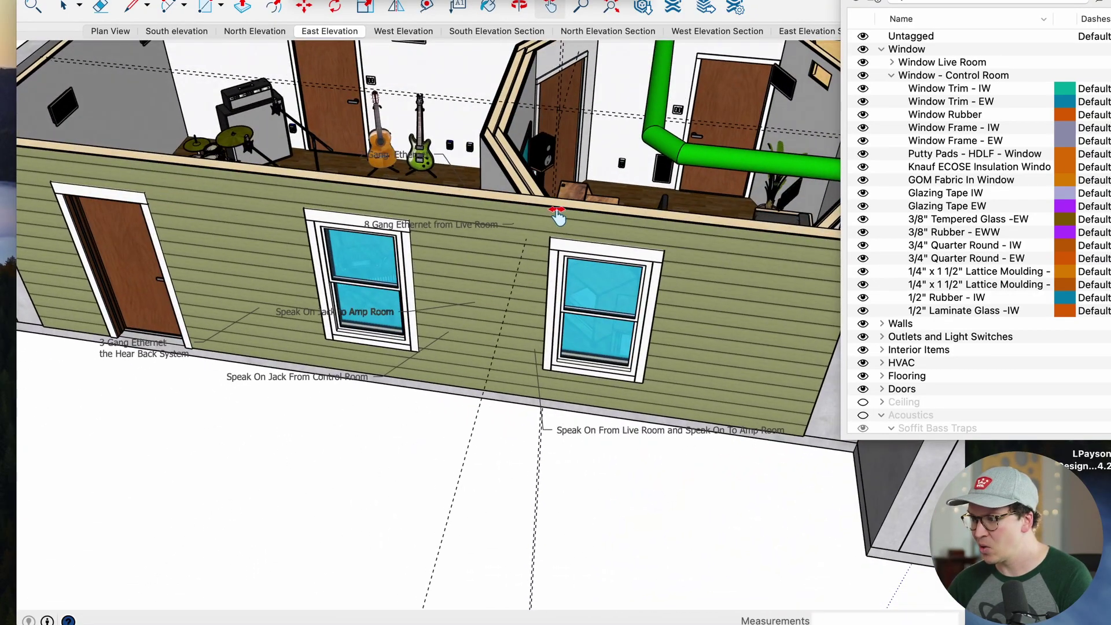
{"action": "left_click_drag", "start_coordinate": [557, 217], "coordinate": [433, 226]}
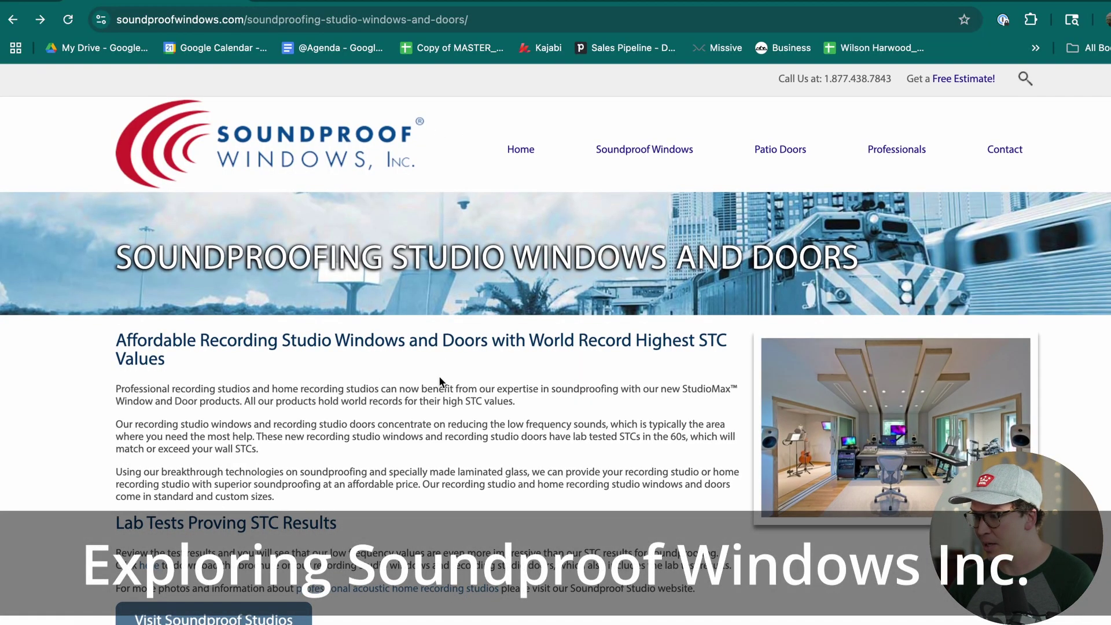
Step: Return to the Soundproof Windows home page and open the Studio Soundproofing page for professionals
{"action": "scroll", "coordinate": [438, 376], "scroll_direction": "down", "scroll_amount": 3}
{"action": "scroll", "coordinate": [439, 376], "scroll_direction": "down", "scroll_amount": 6}
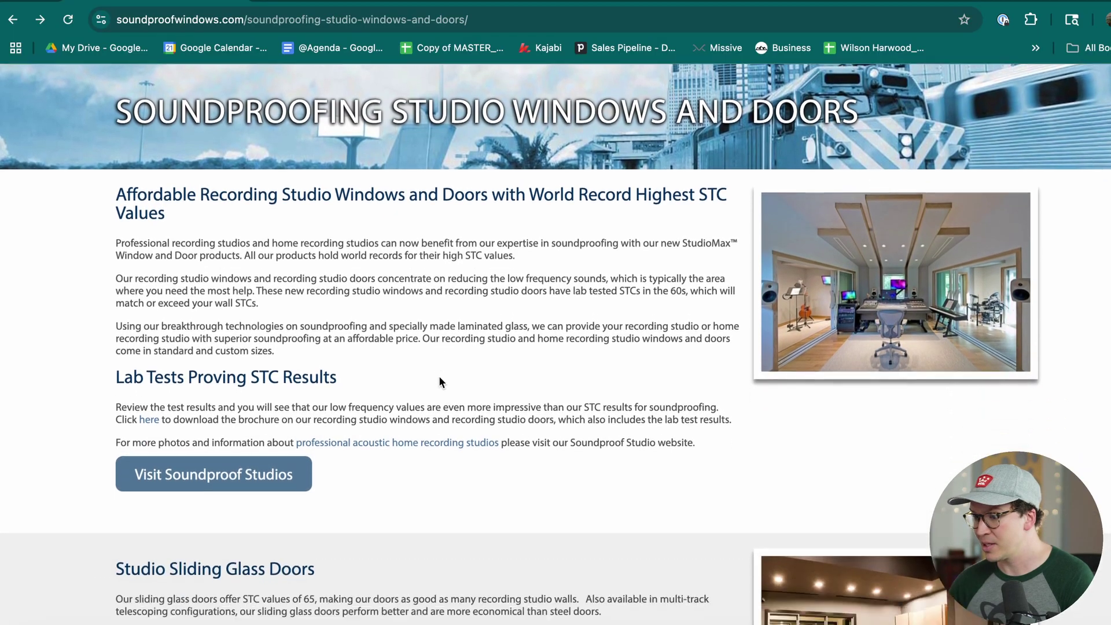
{"action": "scroll", "coordinate": [438, 375], "scroll_direction": "up", "scroll_amount": 10}
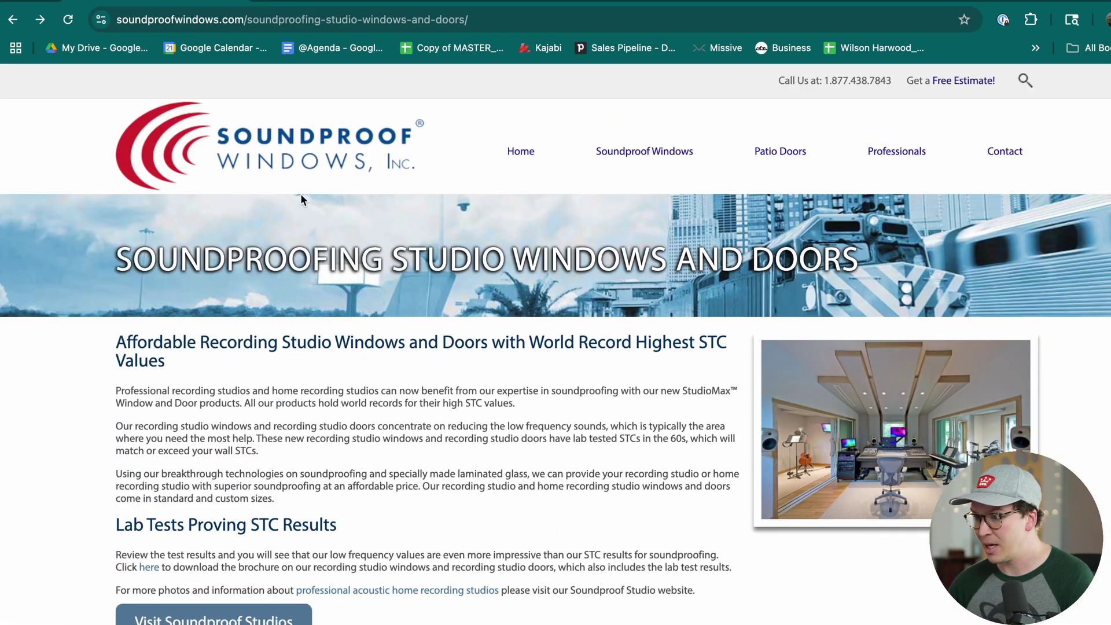
{"action": "left_click", "coordinate": [318, 168]}
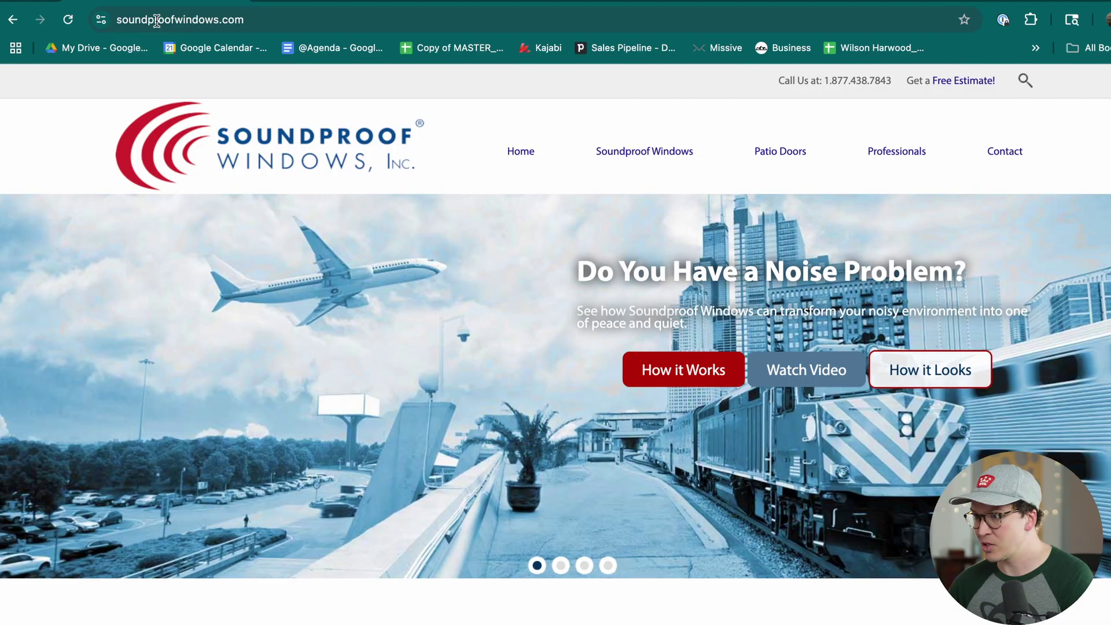
{"action": "mouse_move", "coordinate": [893, 150]}
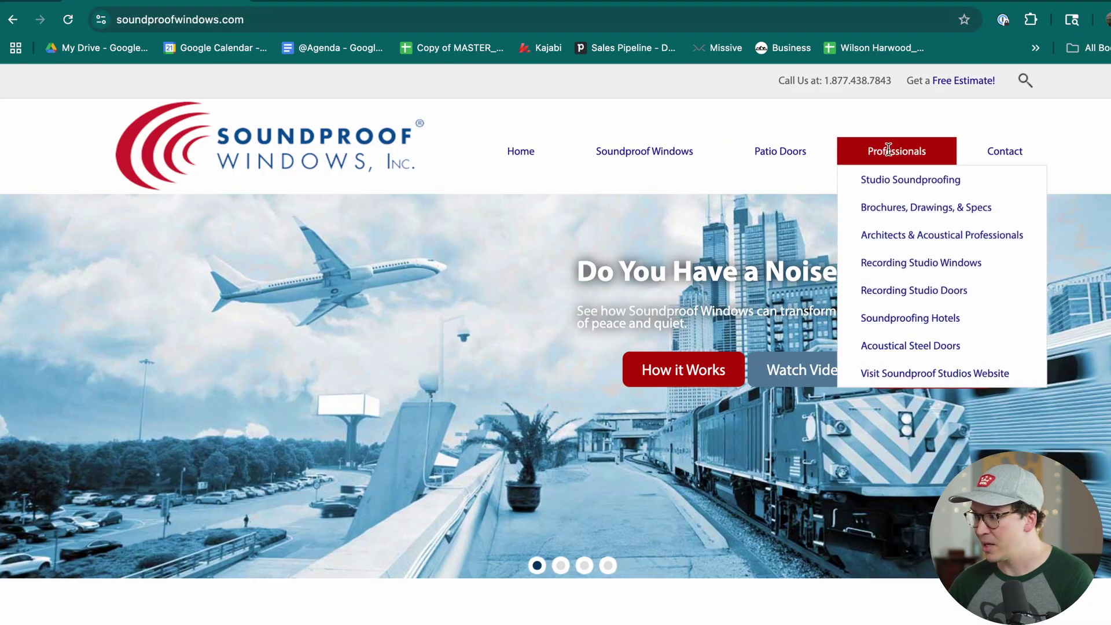
{"action": "left_click", "coordinate": [896, 184]}
Step: Skim the studio windows and doors page and open the details for Recording Studio Windows
{"action": "scroll", "coordinate": [350, 356], "scroll_direction": "down", "scroll_amount": 3}
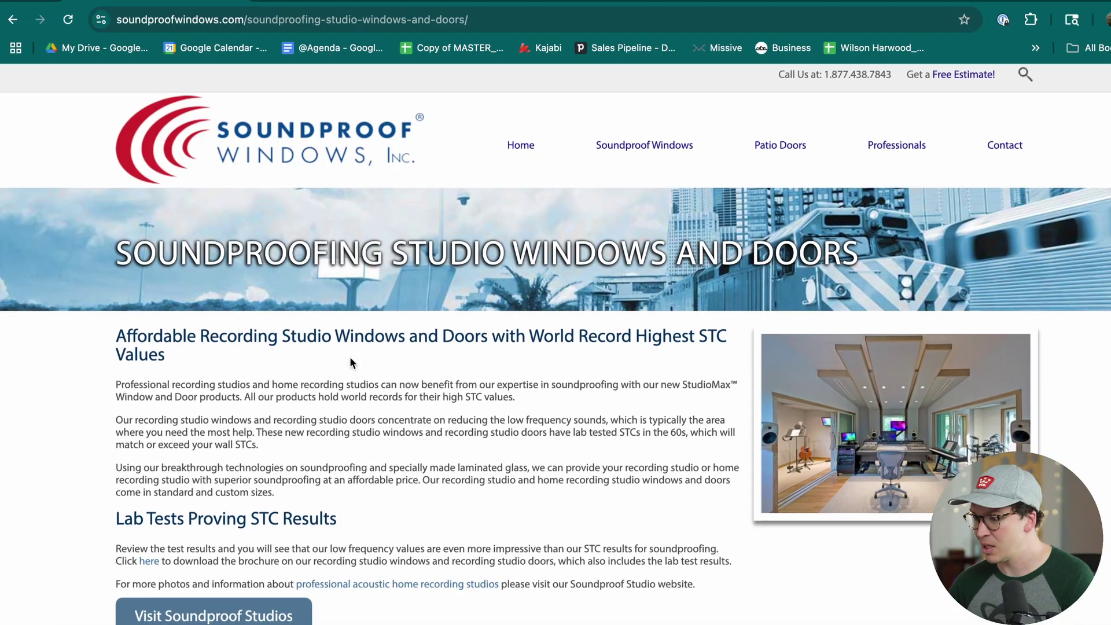
{"action": "scroll", "coordinate": [424, 331], "scroll_direction": "down", "scroll_amount": 2}
{"action": "scroll", "coordinate": [413, 273], "scroll_direction": "down", "scroll_amount": 1}
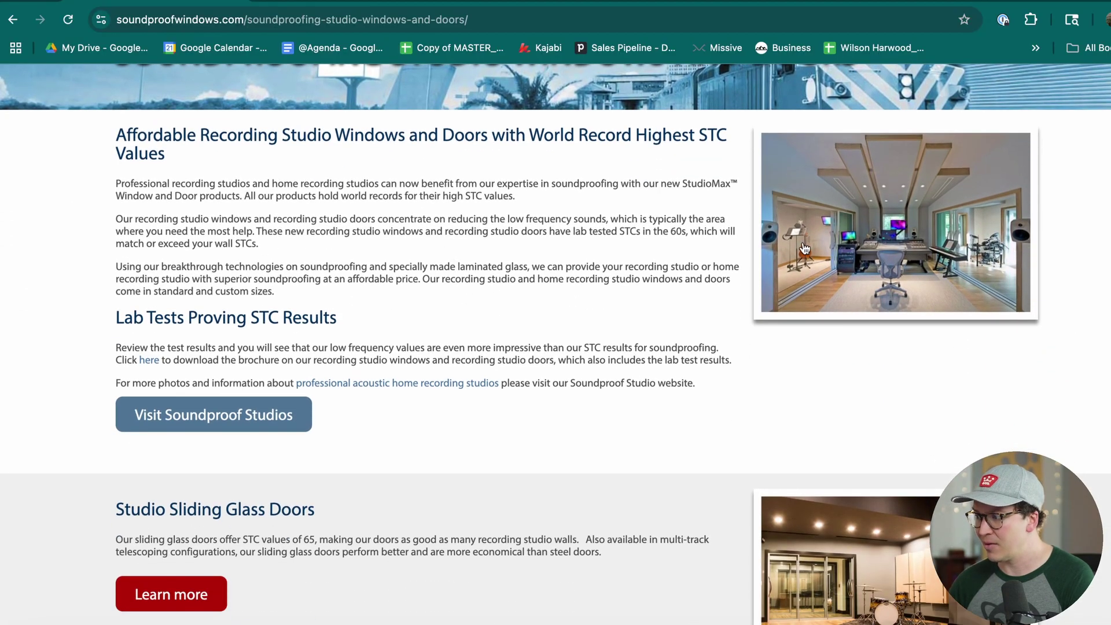
{"action": "scroll", "coordinate": [415, 287], "scroll_direction": "down", "scroll_amount": 5}
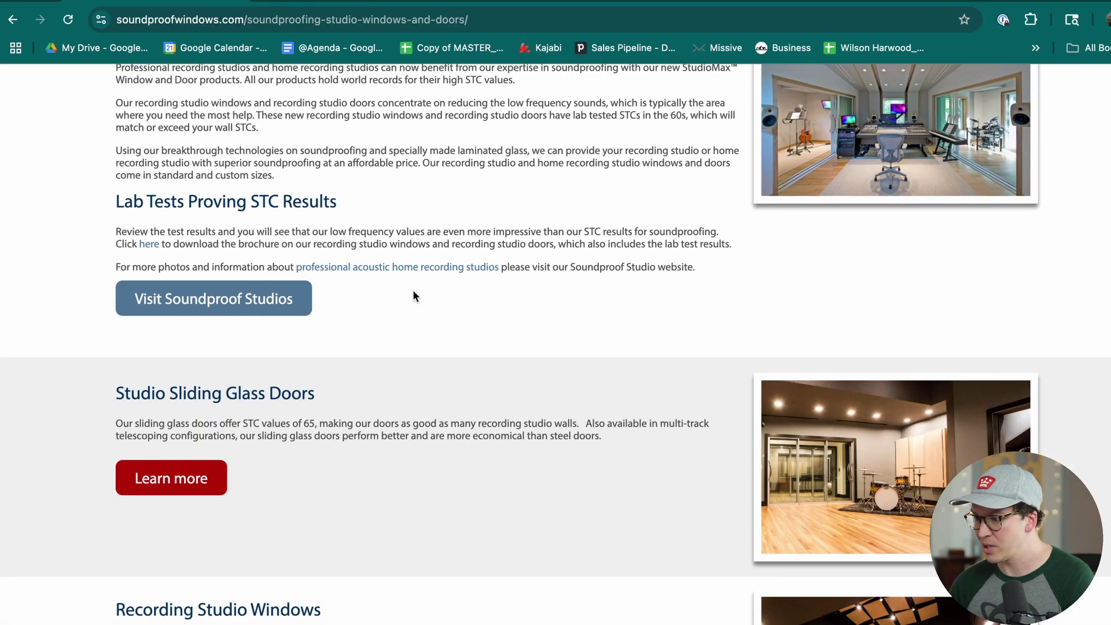
{"action": "scroll", "coordinate": [303, 356], "scroll_direction": "down", "scroll_amount": 5}
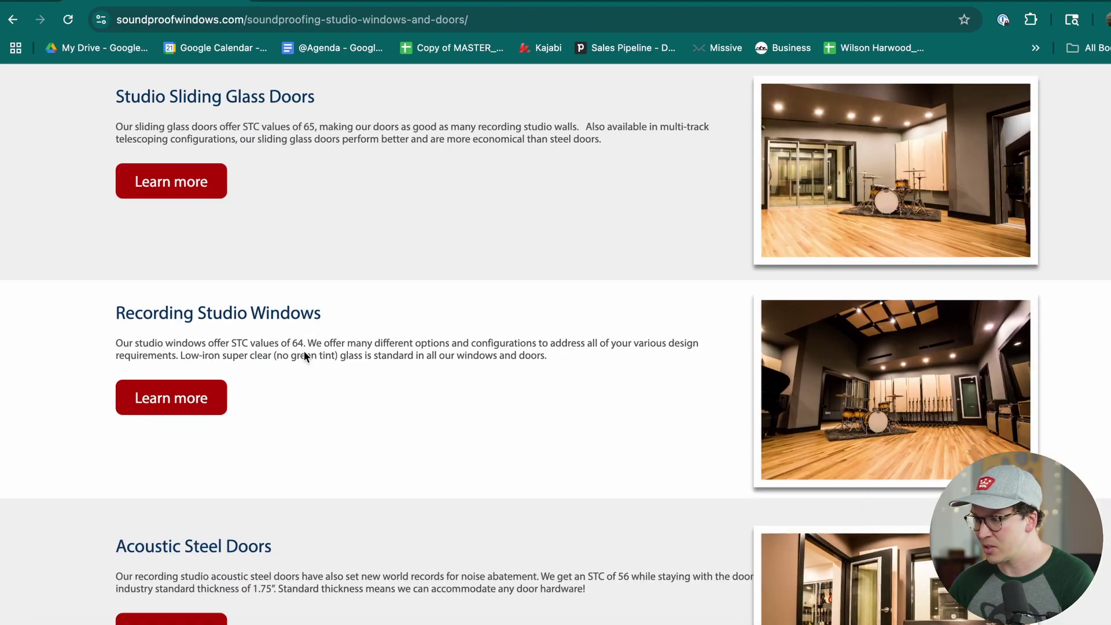
{"action": "left_click", "coordinate": [186, 393]}
Step: Highlight the STC rating of the operable sliding sound studio windows and read on through the glass configurations
{"action": "scroll", "coordinate": [234, 324], "scroll_direction": "down", "scroll_amount": 5}
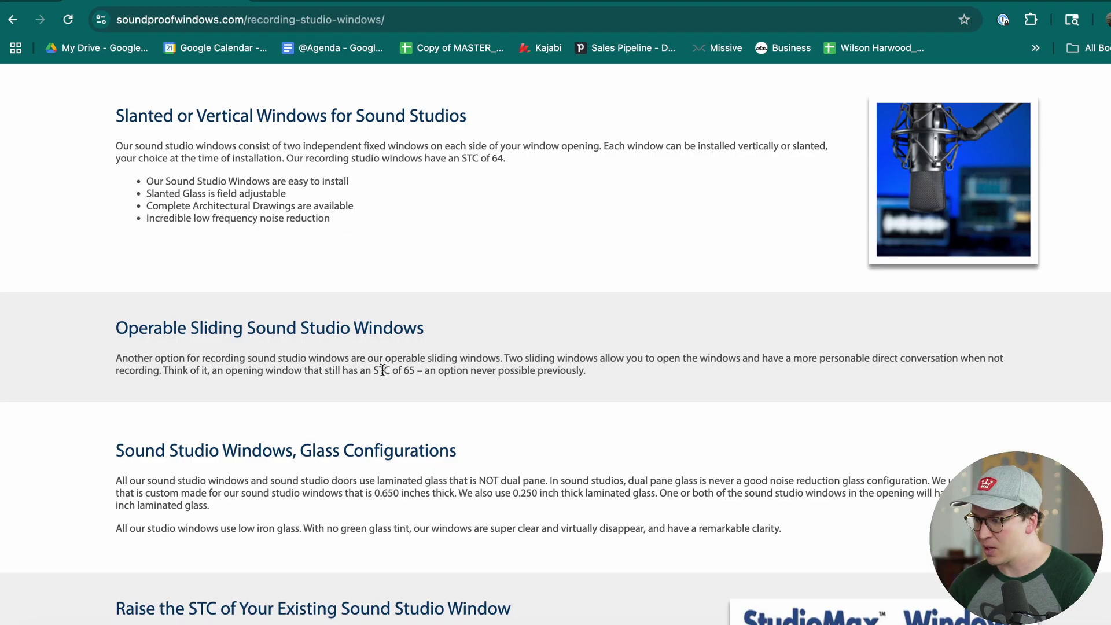
{"action": "left_click_drag", "start_coordinate": [377, 371], "coordinate": [428, 371]}
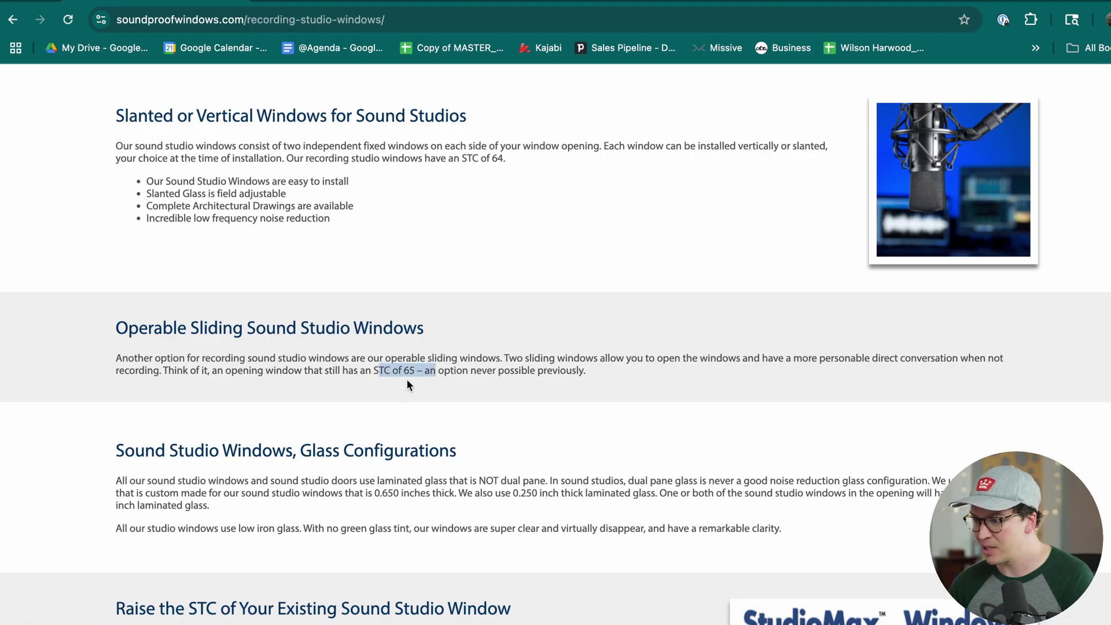
{"action": "scroll", "coordinate": [356, 344], "scroll_direction": "down", "scroll_amount": 1}
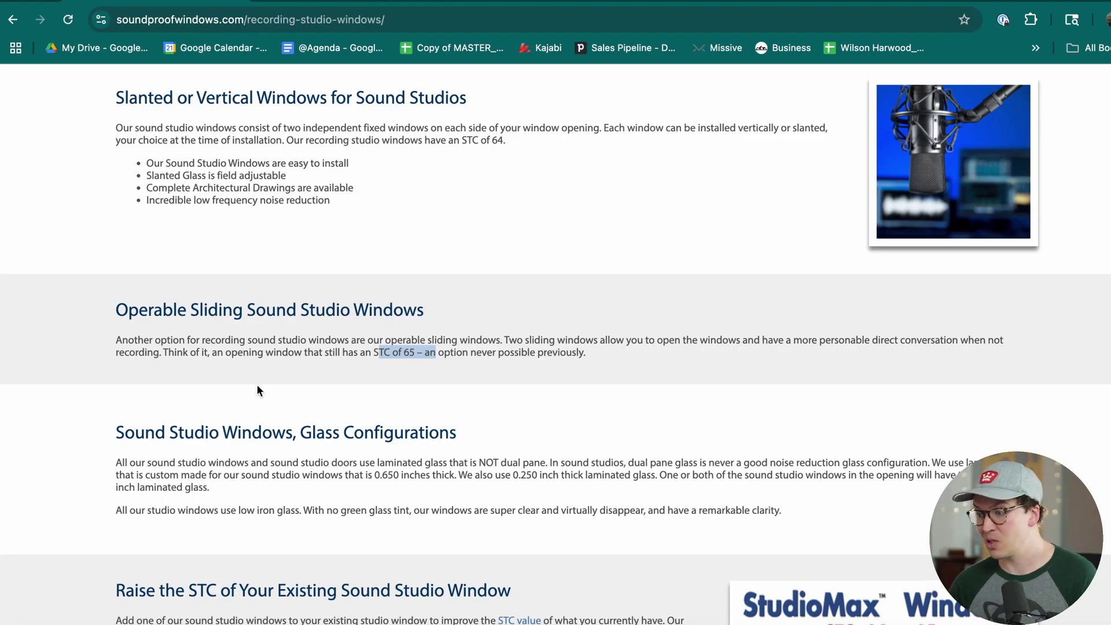
{"action": "scroll", "coordinate": [368, 322], "scroll_direction": "down", "scroll_amount": 1}
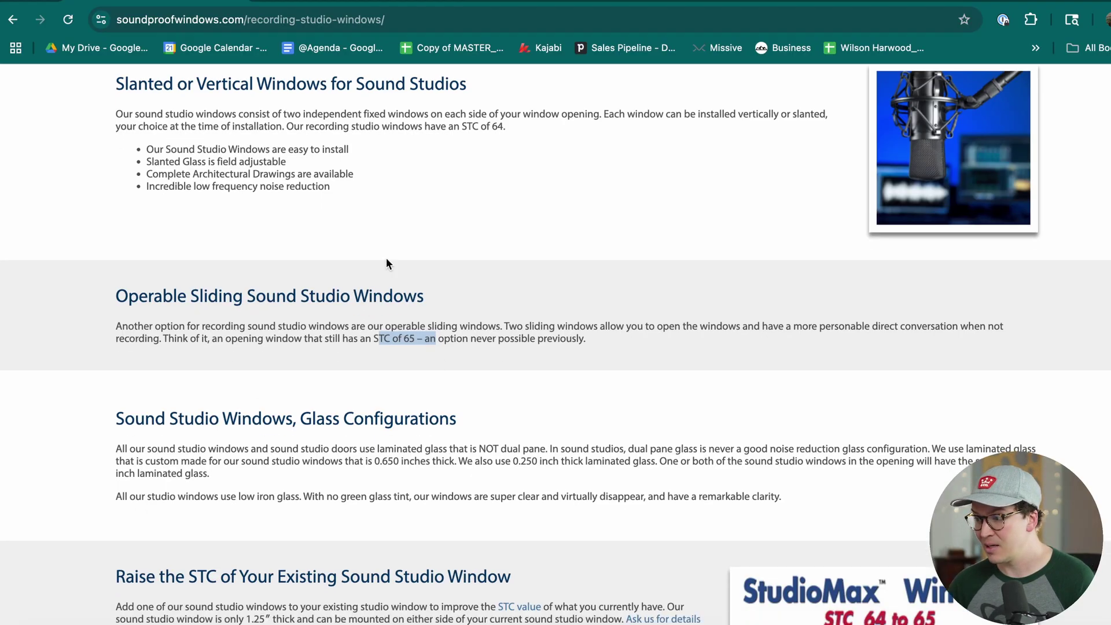
{"action": "scroll", "coordinate": [229, 373], "scroll_direction": "down", "scroll_amount": 3}
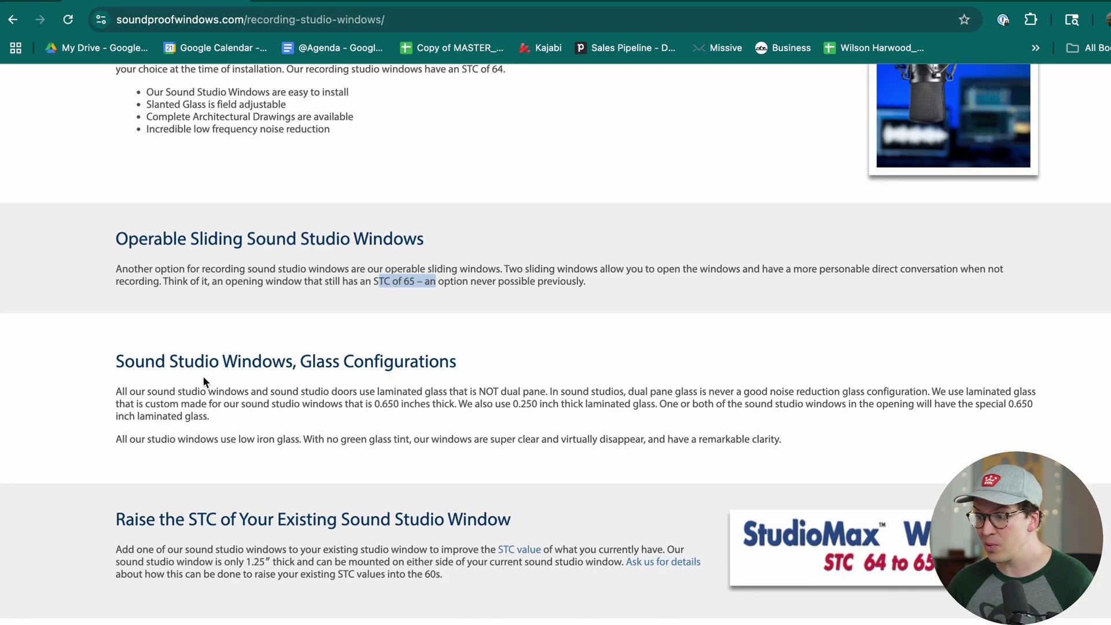
{"action": "scroll", "coordinate": [283, 370], "scroll_direction": "down", "scroll_amount": 1}
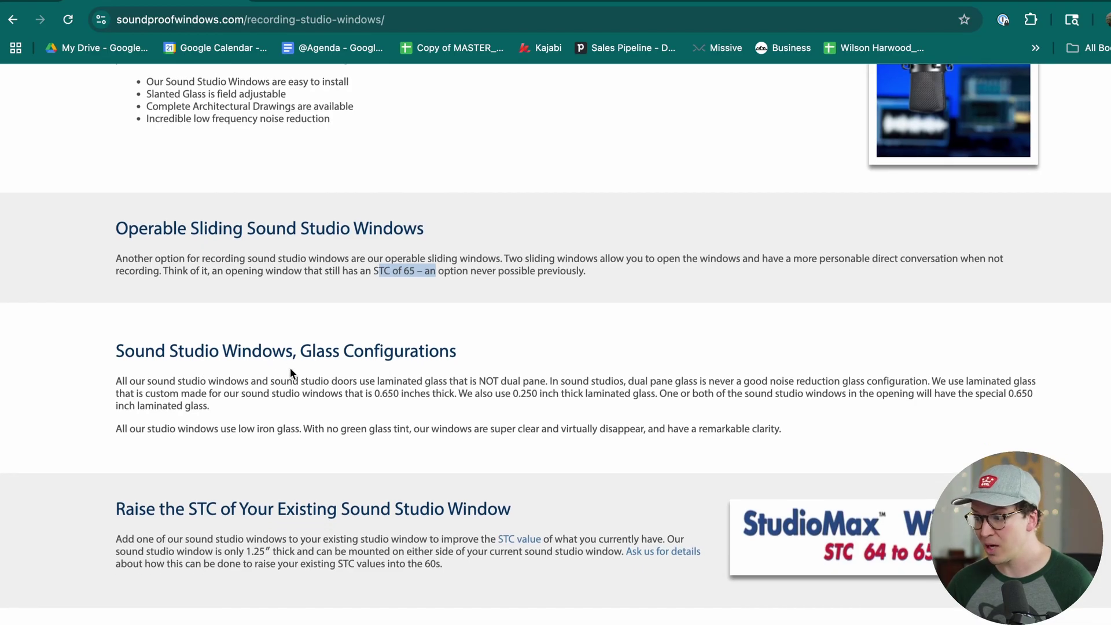
{"action": "scroll", "coordinate": [288, 370], "scroll_direction": "down", "scroll_amount": 1}
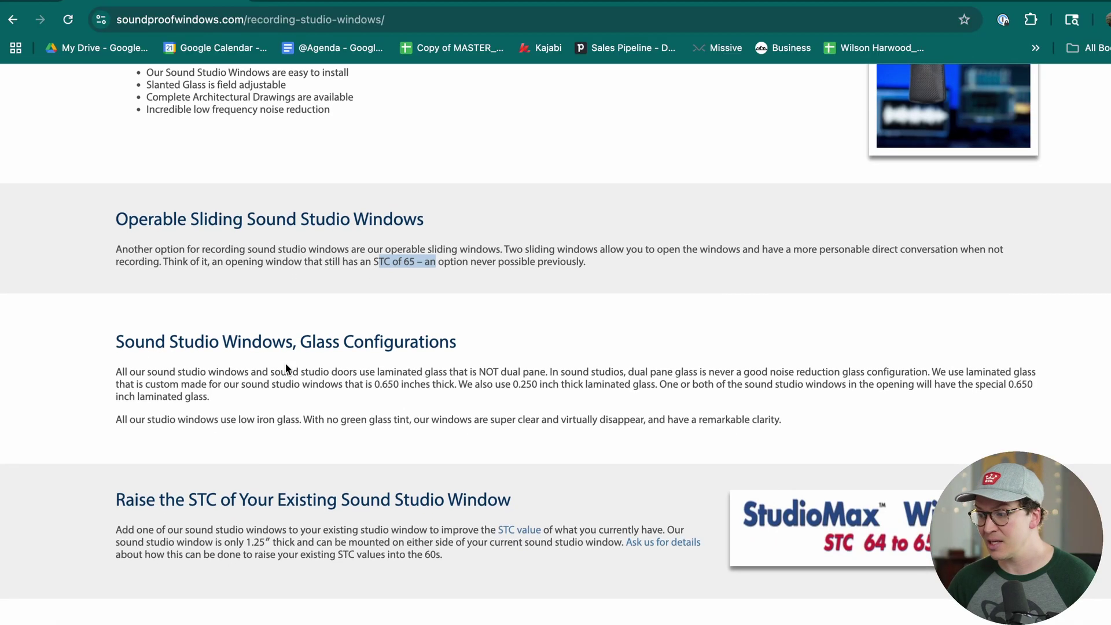
Step: Review the full Recording Studio Windows page, from the slanted or vertical options to the section on raising an existing window's STC
{"action": "scroll", "coordinate": [319, 330], "scroll_direction": "up", "scroll_amount": 1}
{"action": "scroll", "coordinate": [318, 330], "scroll_direction": "up", "scroll_amount": 3}
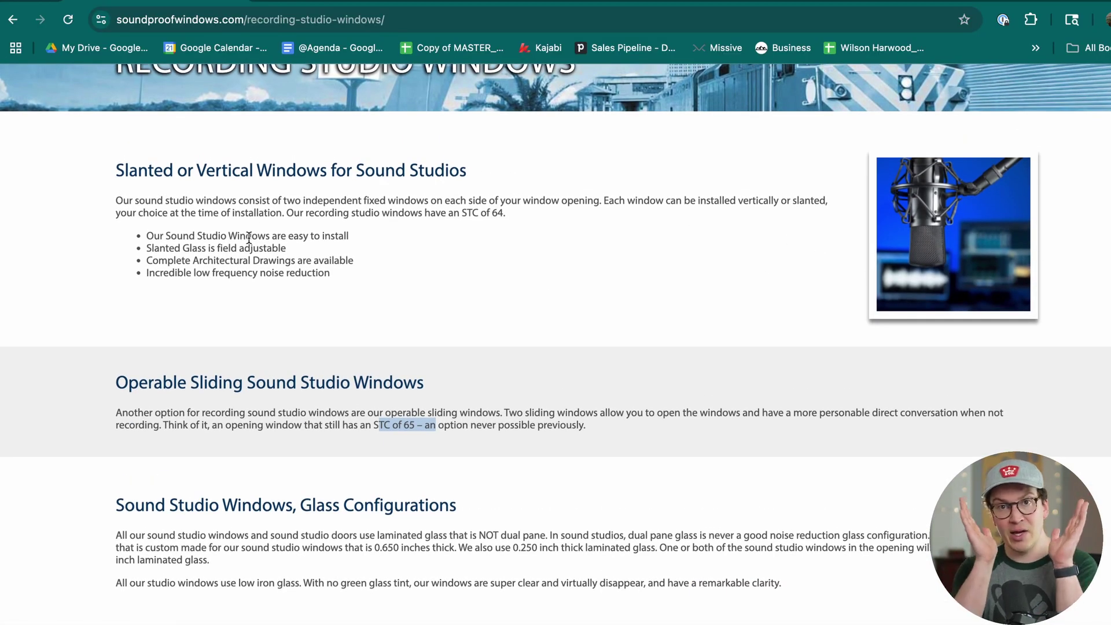
{"action": "scroll", "coordinate": [356, 197], "scroll_direction": "up", "scroll_amount": 4}
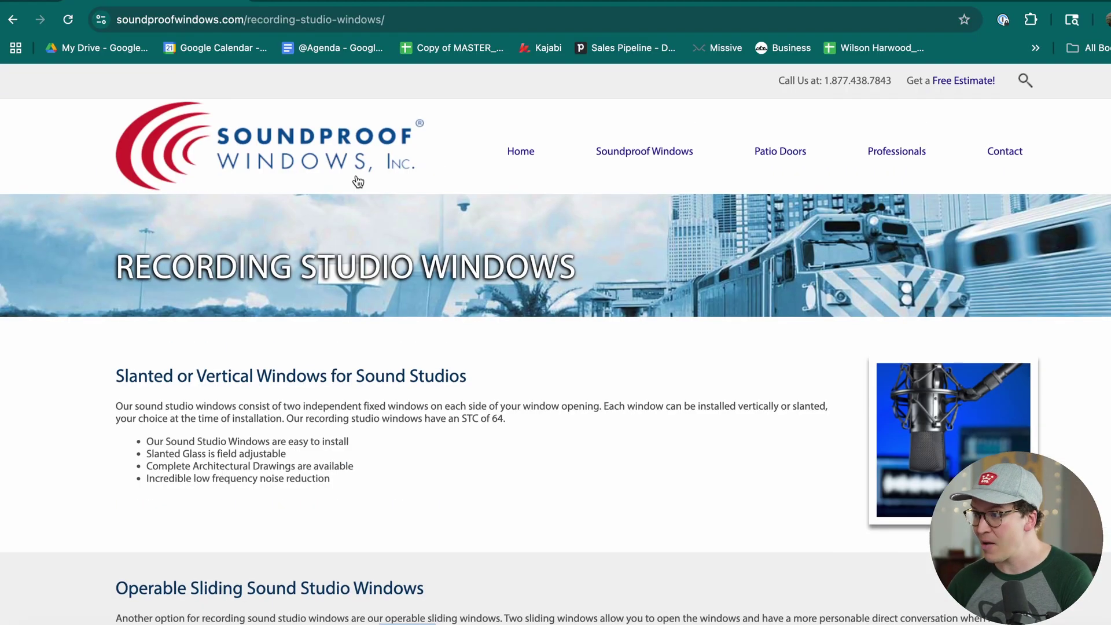
{"action": "scroll", "coordinate": [296, 338], "scroll_direction": "down", "scroll_amount": 6}
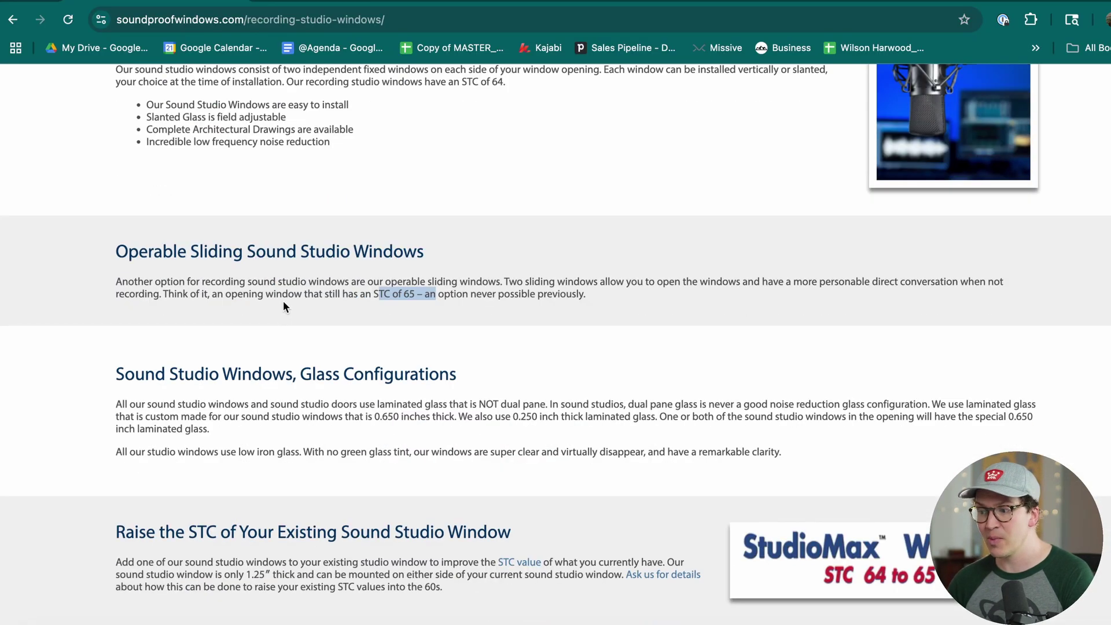
{"action": "scroll", "coordinate": [284, 315], "scroll_direction": "down", "scroll_amount": 7}
{"action": "scroll", "coordinate": [284, 312], "scroll_direction": "up", "scroll_amount": 5}
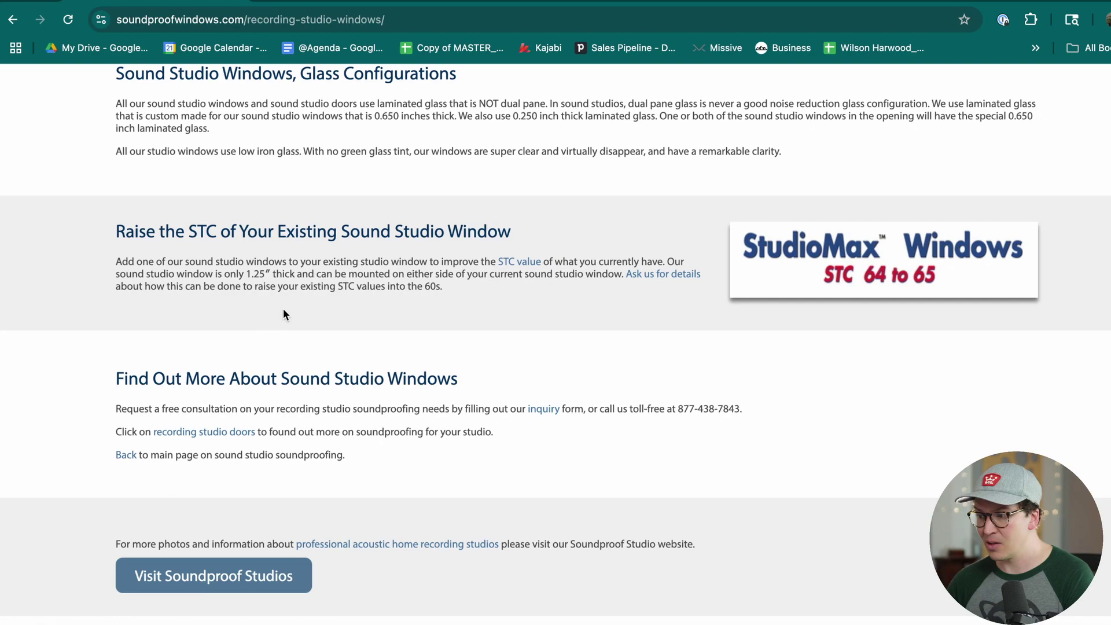
{"action": "scroll", "coordinate": [283, 313], "scroll_direction": "up", "scroll_amount": 2}
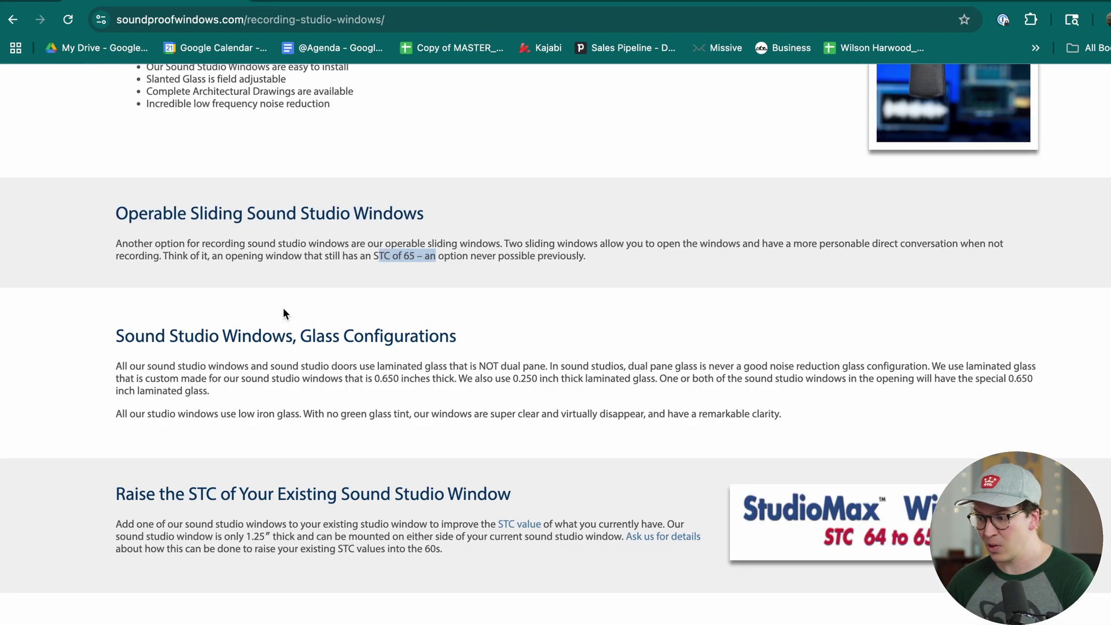
{"action": "scroll", "coordinate": [283, 308], "scroll_direction": "up", "scroll_amount": 6}
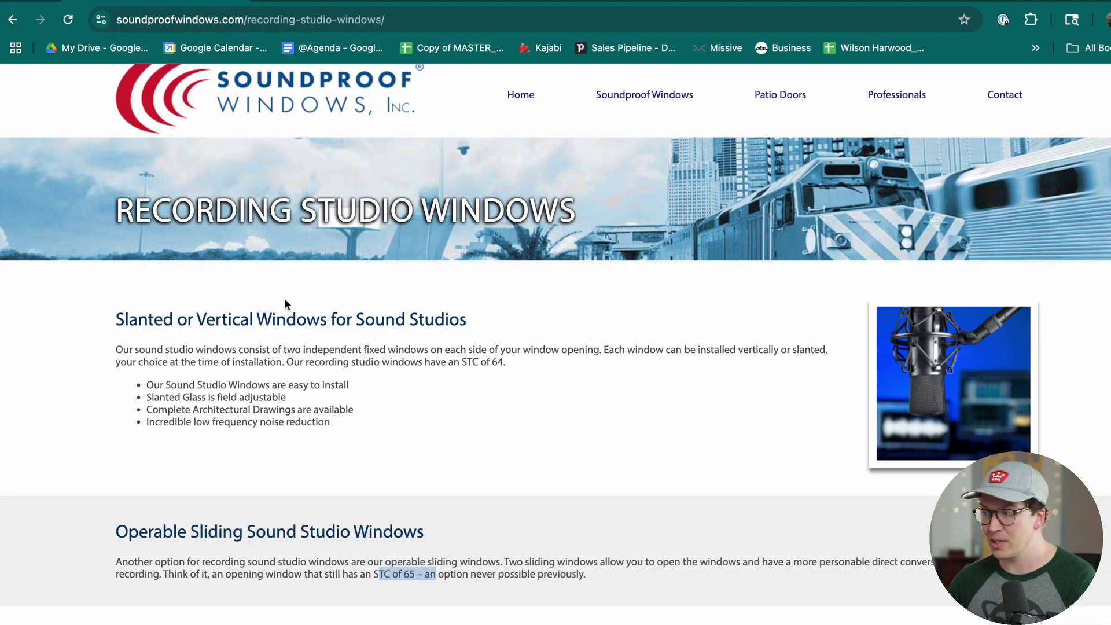
{"action": "scroll", "coordinate": [382, 247], "scroll_direction": "up", "scroll_amount": 1}
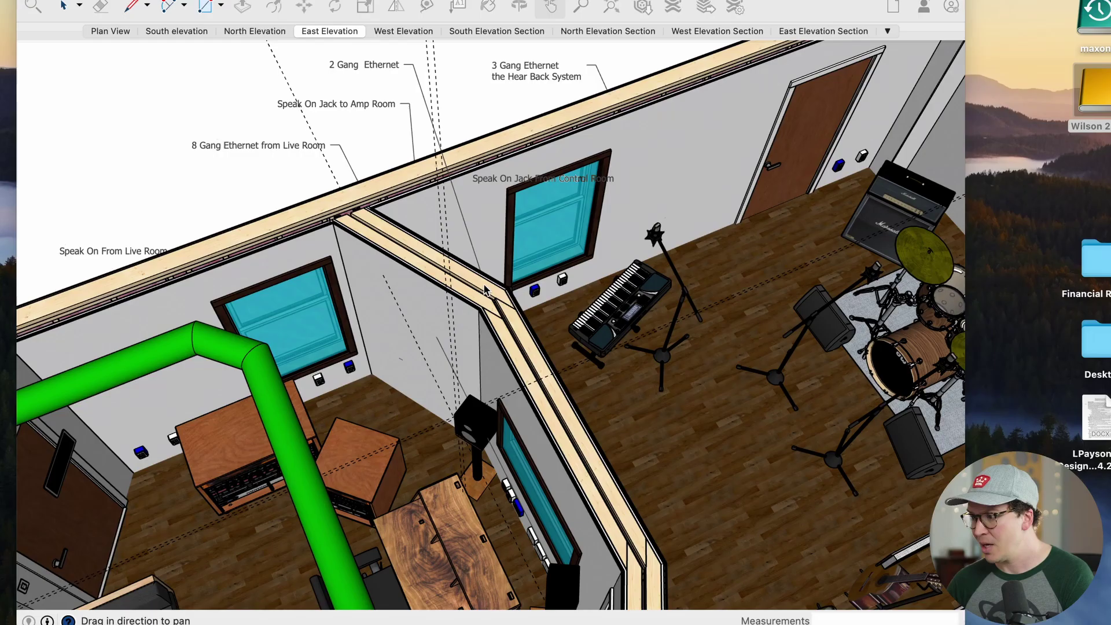
Step: Inspect the trim, frame and glazing layers at the lower corner of a window in the studio model up close
{"action": "scroll", "coordinate": [545, 197], "scroll_direction": "up", "scroll_amount": 5}
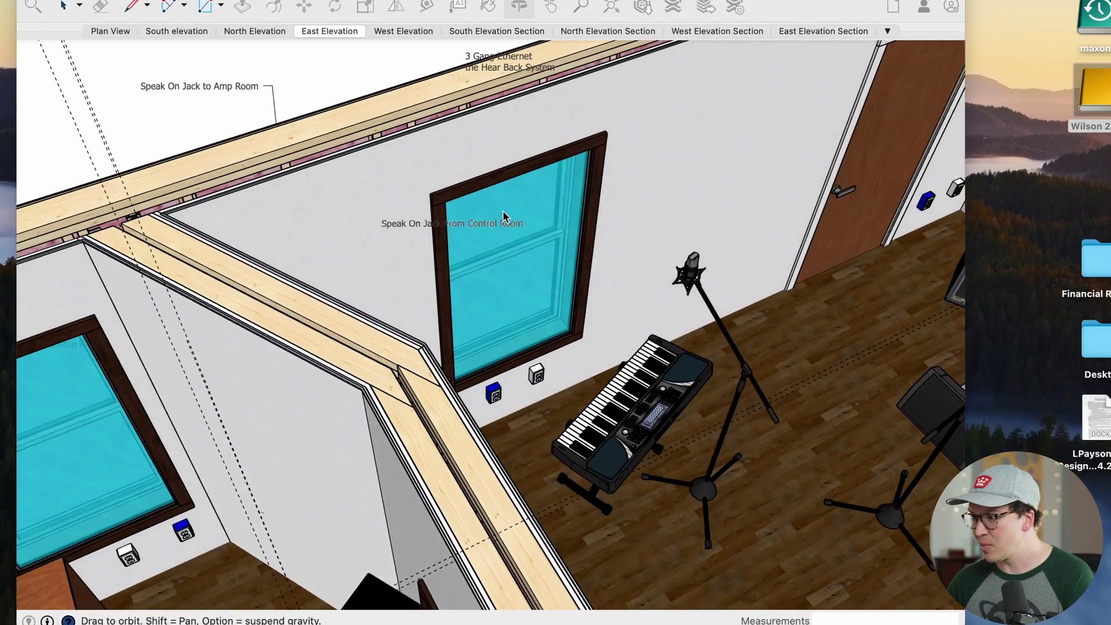
{"action": "left_click_drag", "start_coordinate": [503, 215], "coordinate": [315, 285]}
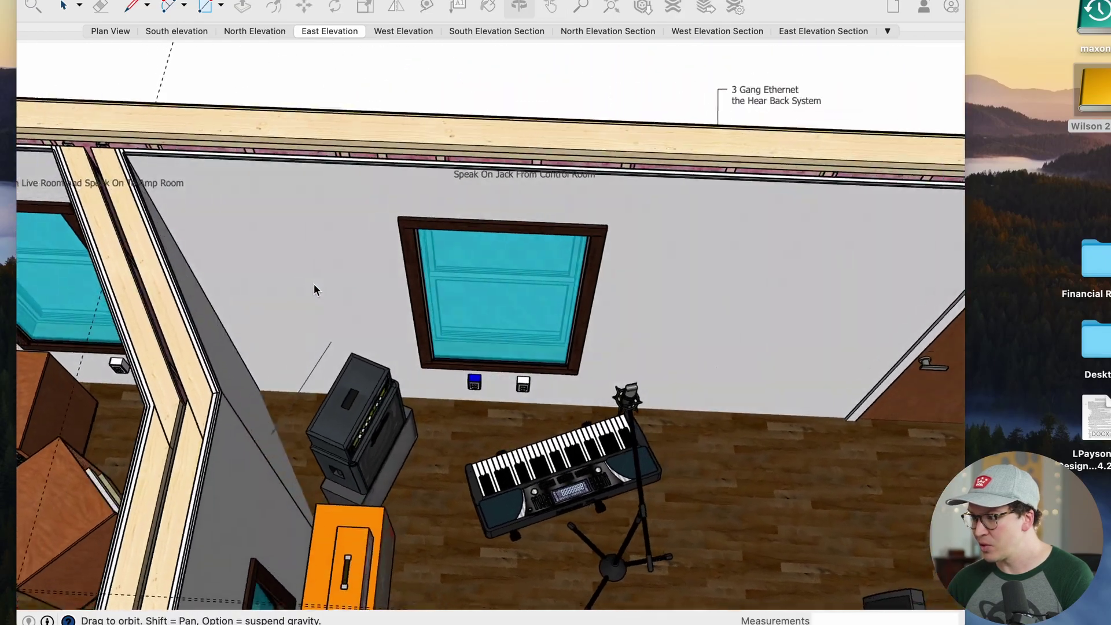
{"action": "scroll", "coordinate": [478, 360], "scroll_direction": "up", "scroll_amount": 5}
{"action": "mouse_move", "coordinate": [478, 360]}
{"action": "left_mouse_down"}
{"action": "mouse_move", "coordinate": [383, 397]}
{"action": "mouse_move", "coordinate": [302, 351]}
{"action": "mouse_move", "coordinate": [276, 304]}
{"action": "mouse_move", "coordinate": [189, 255]}
{"action": "left_mouse_up"}
{"action": "scroll", "coordinate": [383, 398], "scroll_direction": "up", "scroll_amount": 3}
{"action": "scroll", "coordinate": [301, 348], "scroll_direction": "up", "scroll_amount": 4}
{"action": "left_click", "coordinate": [248, 199]}
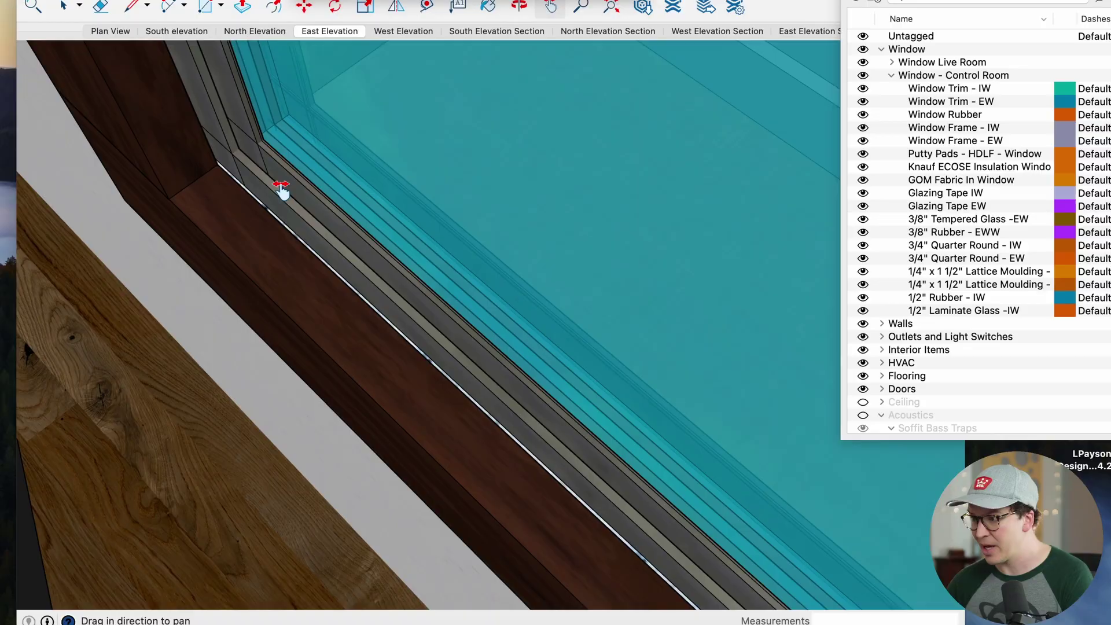
Step: Inspect the lined cavity between the window's two glass panes, then return to the wood trim at its lower corner
{"action": "mouse_move", "coordinate": [283, 190]}
{"action": "left_mouse_down"}
{"action": "mouse_move", "coordinate": [294, 206]}
{"action": "mouse_move", "coordinate": [233, 215]}
{"action": "mouse_move", "coordinate": [206, 247]}
{"action": "mouse_move", "coordinate": [330, 295]}
{"action": "mouse_move", "coordinate": [390, 300]}
{"action": "mouse_move", "coordinate": [298, 298]}
{"action": "left_mouse_up"}
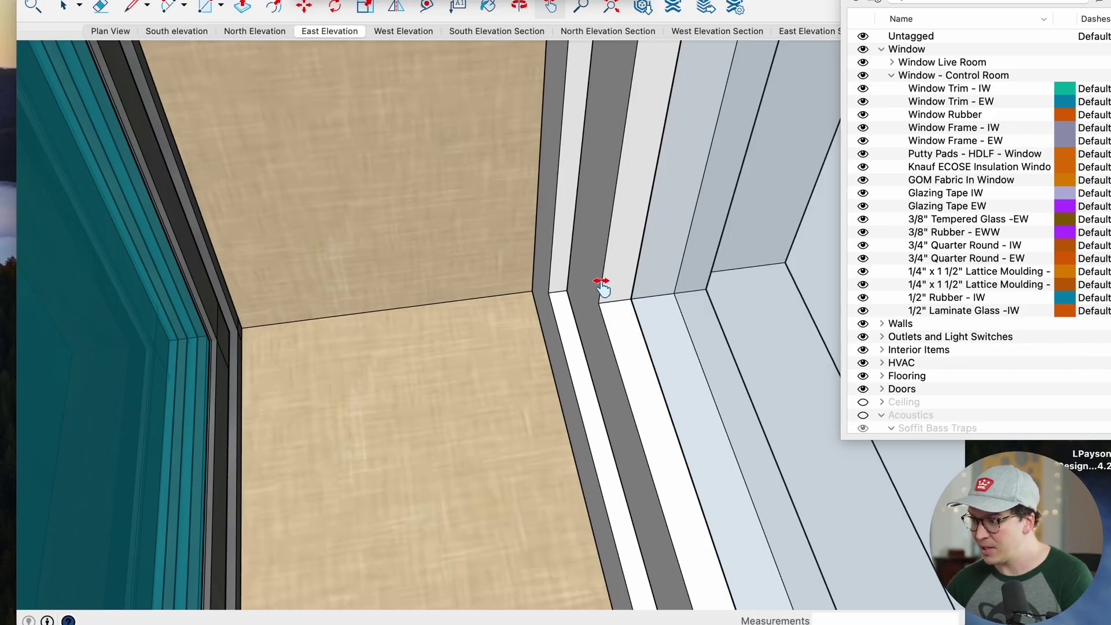
{"action": "key", "text": "o"}
{"action": "mouse_move", "coordinate": [298, 353]}
{"action": "left_mouse_down"}
{"action": "mouse_move", "coordinate": [521, 245]}
{"action": "mouse_move", "coordinate": [280, 302]}
{"action": "mouse_move", "coordinate": [285, 340]}
{"action": "mouse_move", "coordinate": [308, 290]}
{"action": "mouse_move", "coordinate": [308, 354]}
{"action": "left_mouse_up"}
{"action": "key", "text": "h"}
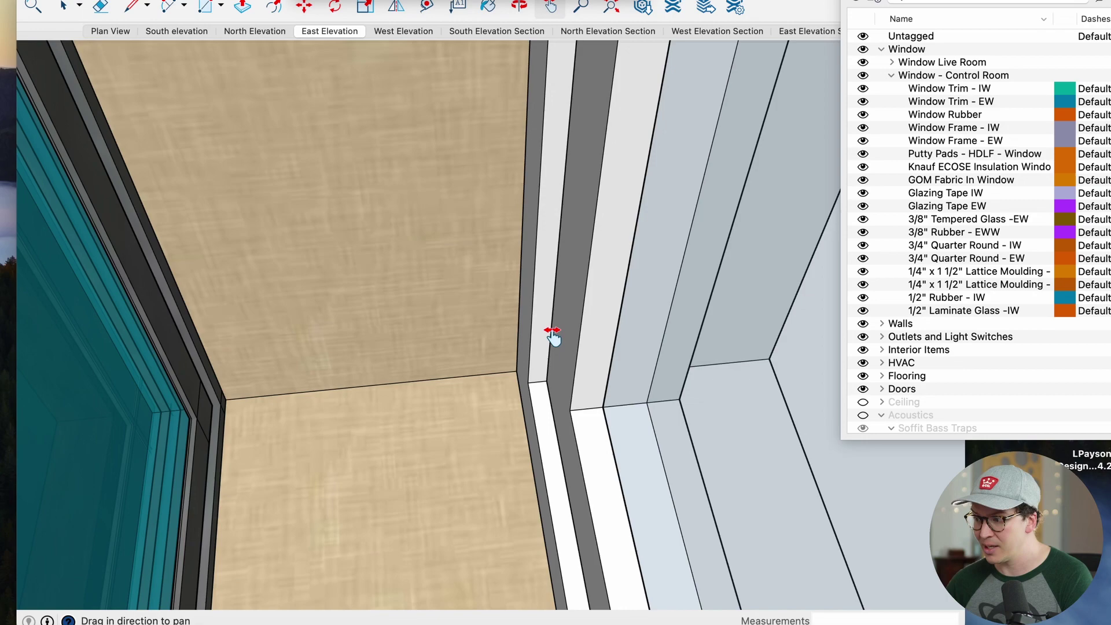
{"action": "key", "text": "o"}
{"action": "left_click_drag", "start_coordinate": [336, 364], "coordinate": [213, 263]}
{"action": "key", "text": "h"}
{"action": "left_click_drag", "start_coordinate": [240, 456], "coordinate": [322, 424]}
{"action": "key", "text": "space"}
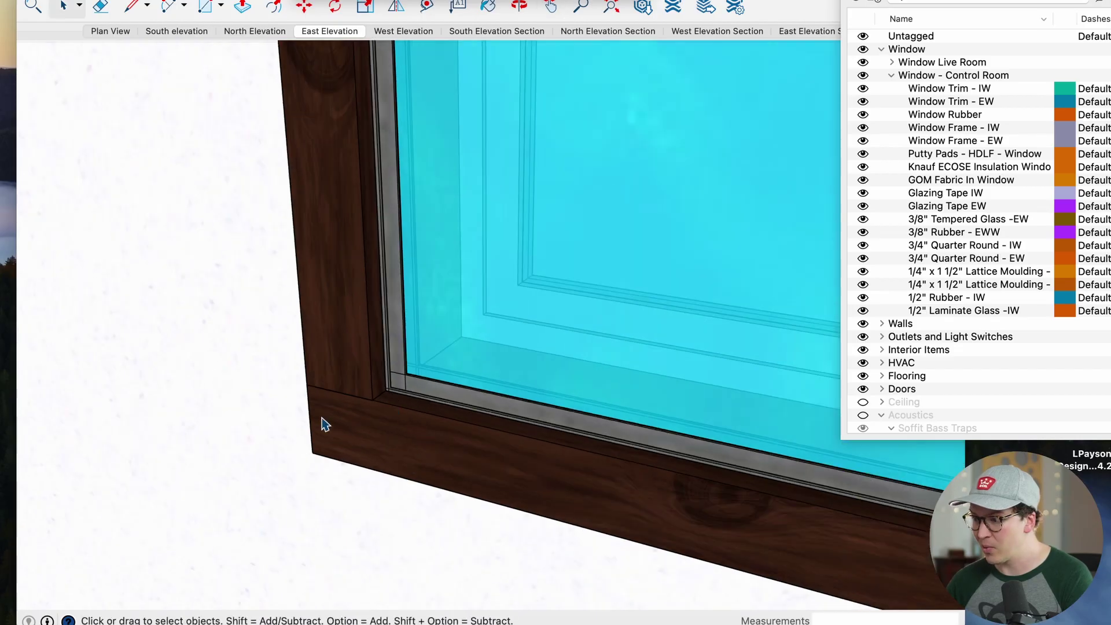
Step: Open the window group and hide its outer wood trim
{"action": "left_click", "coordinate": [341, 435]}
{"action": "double_click", "coordinate": [341, 435]}
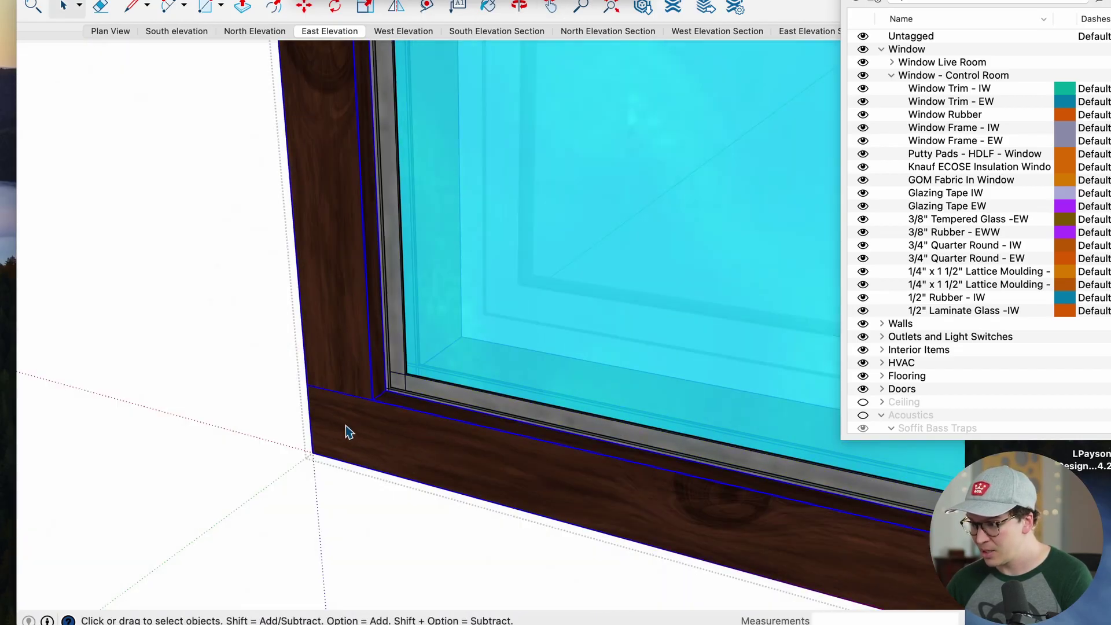
{"action": "key", "text": "super+e"}
{"action": "left_click_drag", "start_coordinate": [347, 401], "coordinate": [464, 389]}
{"action": "scroll", "coordinate": [388, 442], "scroll_direction": "up", "scroll_amount": 5}
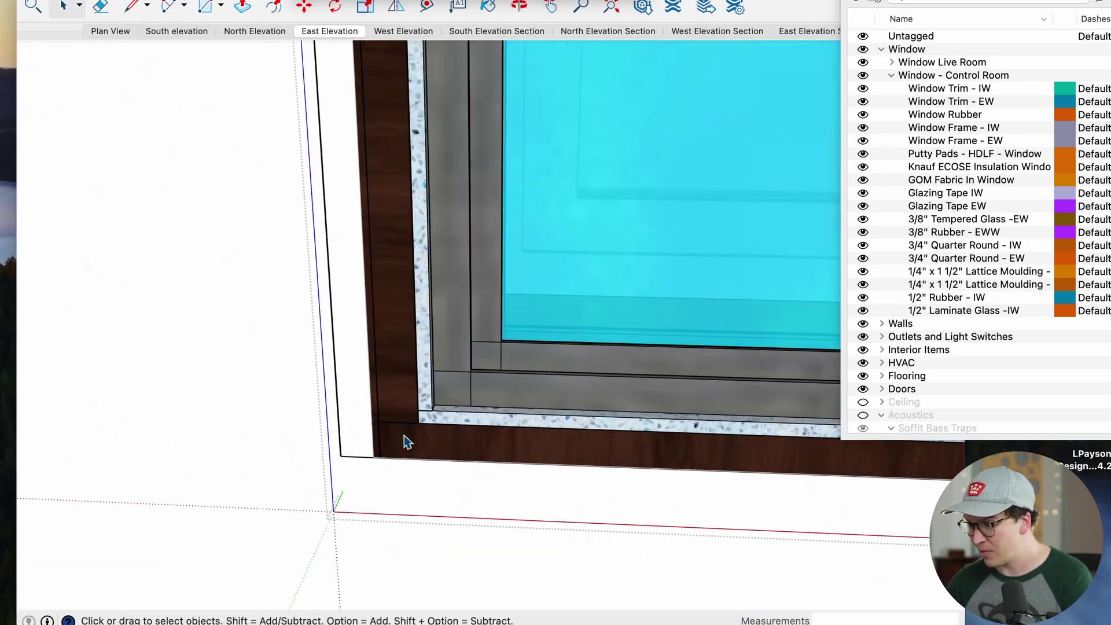
Step: Examine the frame and glazing layers exposed around the window without its outer trim, from the lower corners to the upper edge
{"action": "scroll", "coordinate": [364, 444], "scroll_direction": "up", "scroll_amount": 4}
{"action": "left_click_drag", "start_coordinate": [364, 444], "coordinate": [325, 471]}
{"action": "scroll", "coordinate": [362, 440], "scroll_direction": "down", "scroll_amount": 5}
{"action": "scroll", "coordinate": [369, 443], "scroll_direction": "down", "scroll_amount": 6}
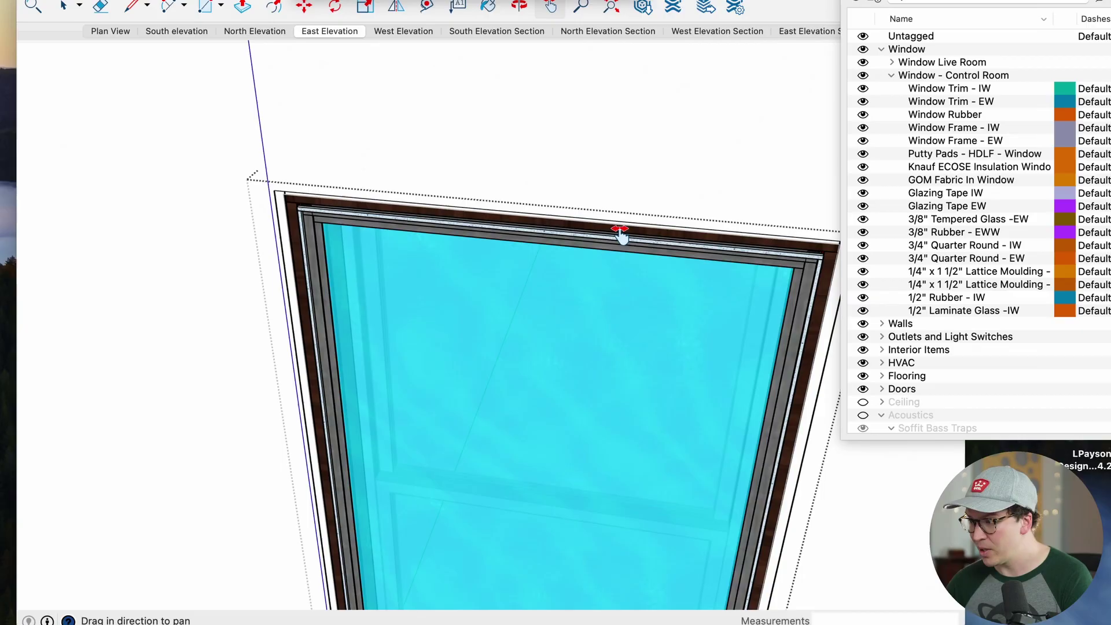
{"action": "left_click_drag", "start_coordinate": [808, 367], "coordinate": [613, 261]}
{"action": "left_click_drag", "start_coordinate": [584, 405], "coordinate": [535, 233]}
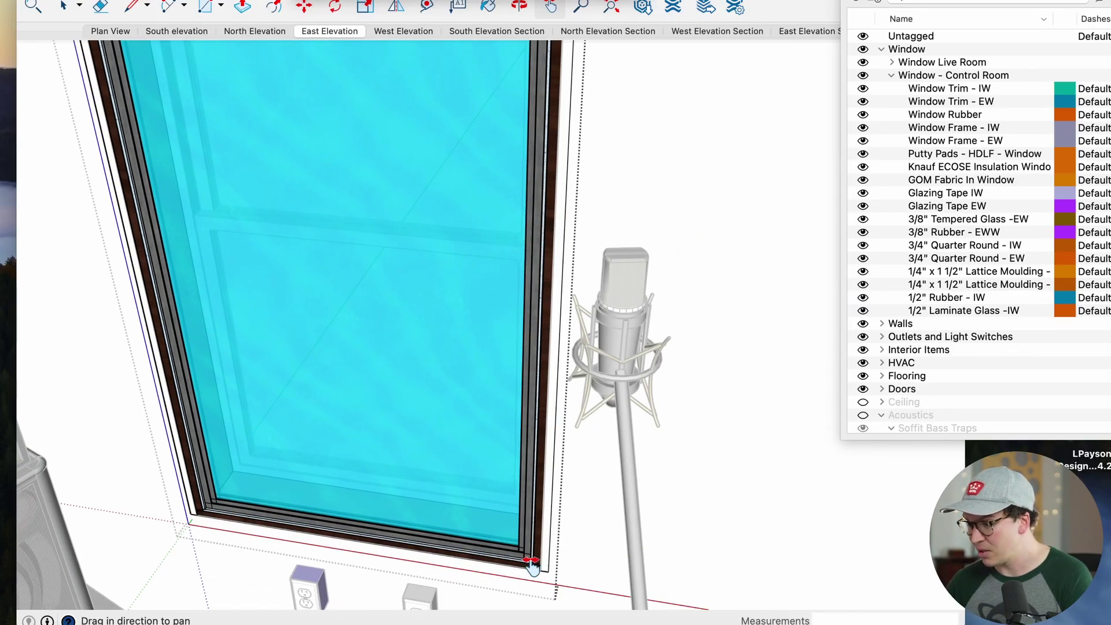
{"action": "scroll", "coordinate": [523, 571], "scroll_direction": "up", "scroll_amount": 2}
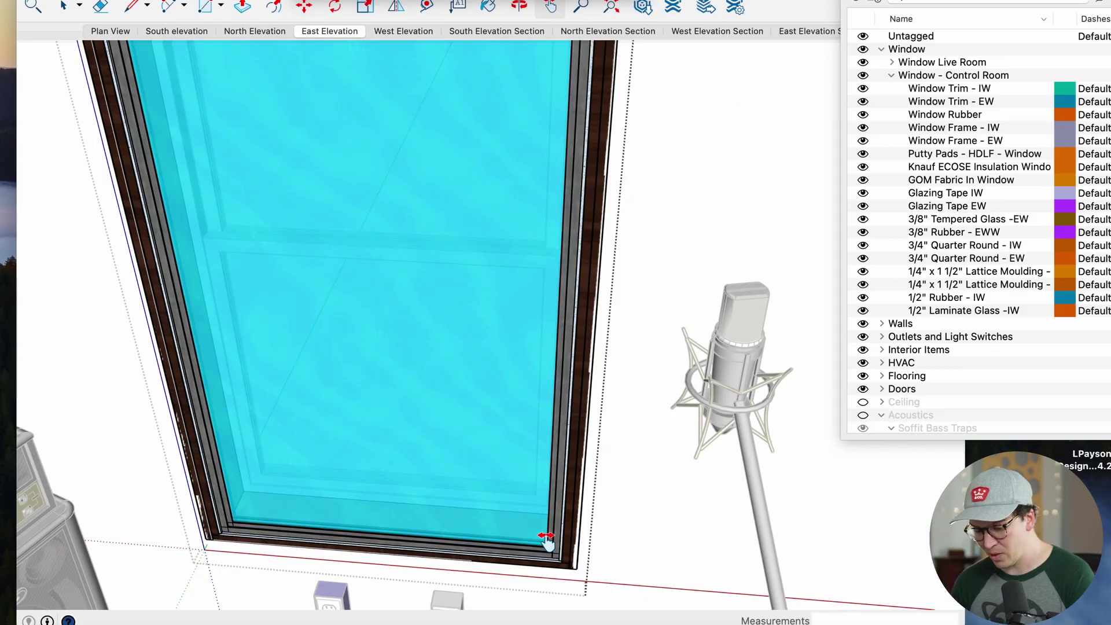
{"action": "scroll", "coordinate": [347, 516], "scroll_direction": "up", "scroll_amount": 3}
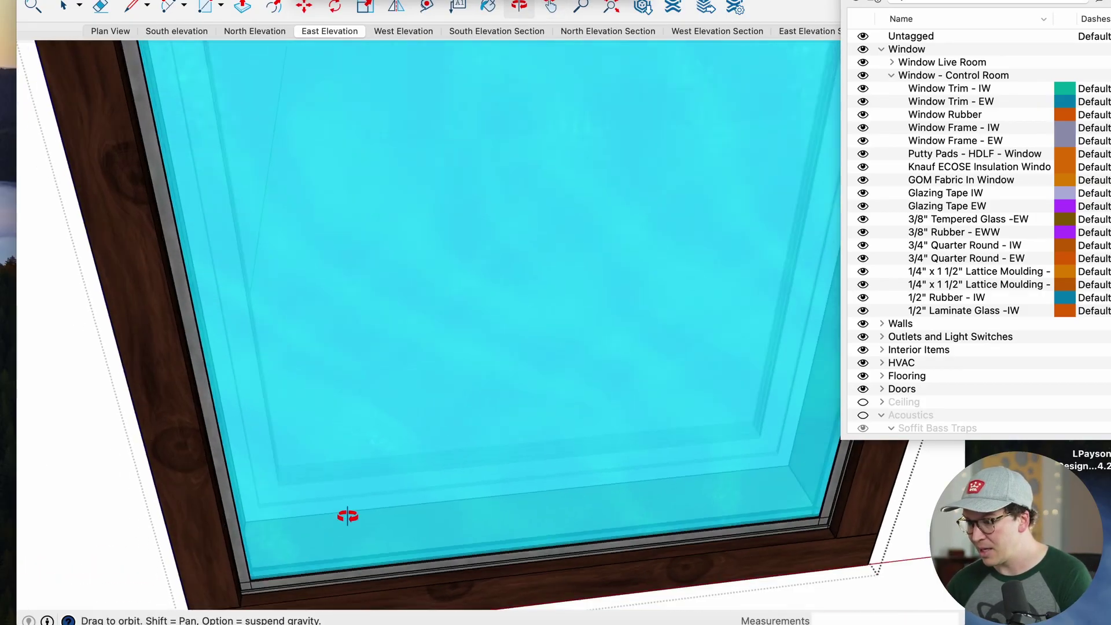
Step: Leave the window group and bring the window behind the guitars into close view
{"action": "left_click_drag", "start_coordinate": [347, 516], "coordinate": [384, 526]}
{"action": "scroll", "coordinate": [347, 520], "scroll_direction": "down", "scroll_amount": 3}
{"action": "left_click_drag", "start_coordinate": [317, 530], "coordinate": [336, 472]}
{"action": "scroll", "coordinate": [509, 516], "scroll_direction": "down", "scroll_amount": 2}
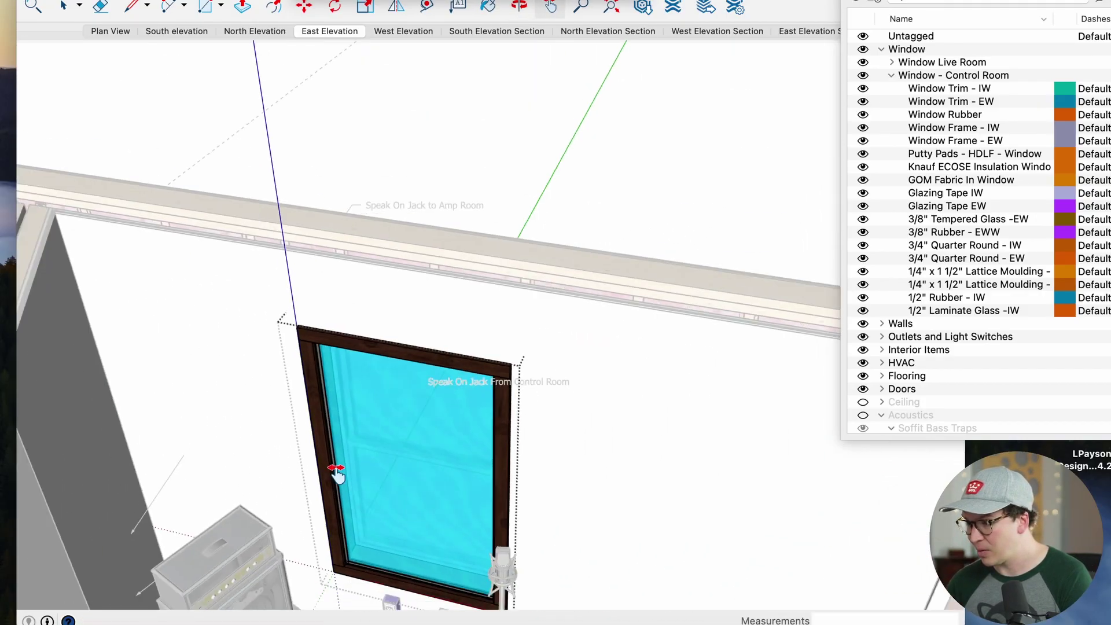
{"action": "scroll", "coordinate": [337, 470], "scroll_direction": "down", "scroll_amount": 3}
{"action": "left_click_drag", "start_coordinate": [339, 434], "coordinate": [402, 368]}
{"action": "left_click", "coordinate": [300, 192]}
{"action": "left_click_drag", "start_coordinate": [347, 293], "coordinate": [165, 389]}
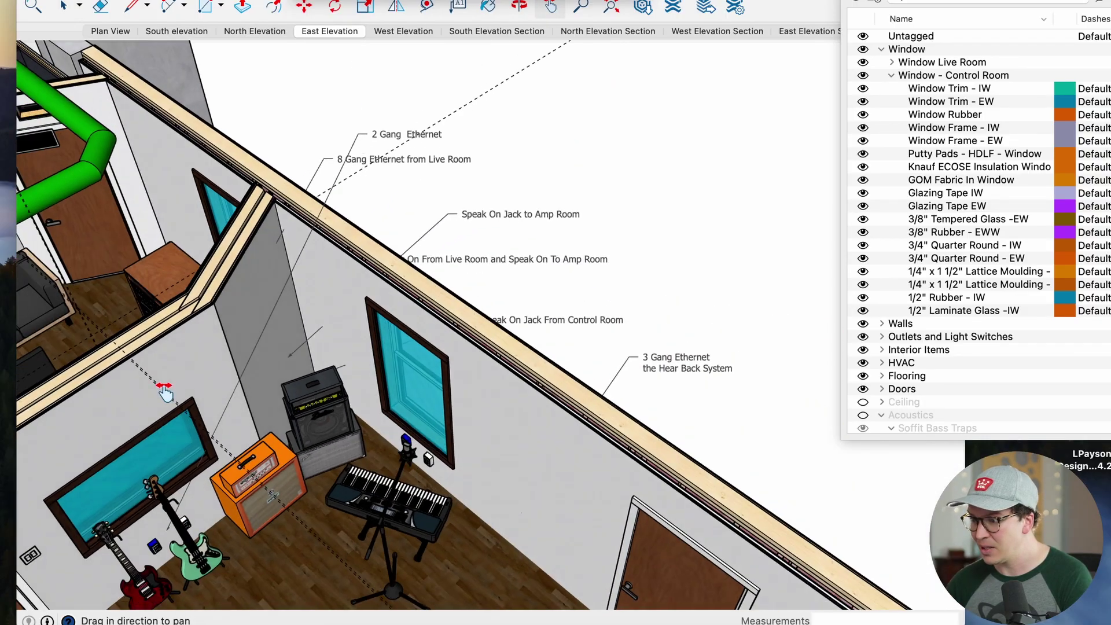
{"action": "scroll", "coordinate": [165, 393], "scroll_direction": "up", "scroll_amount": 6}
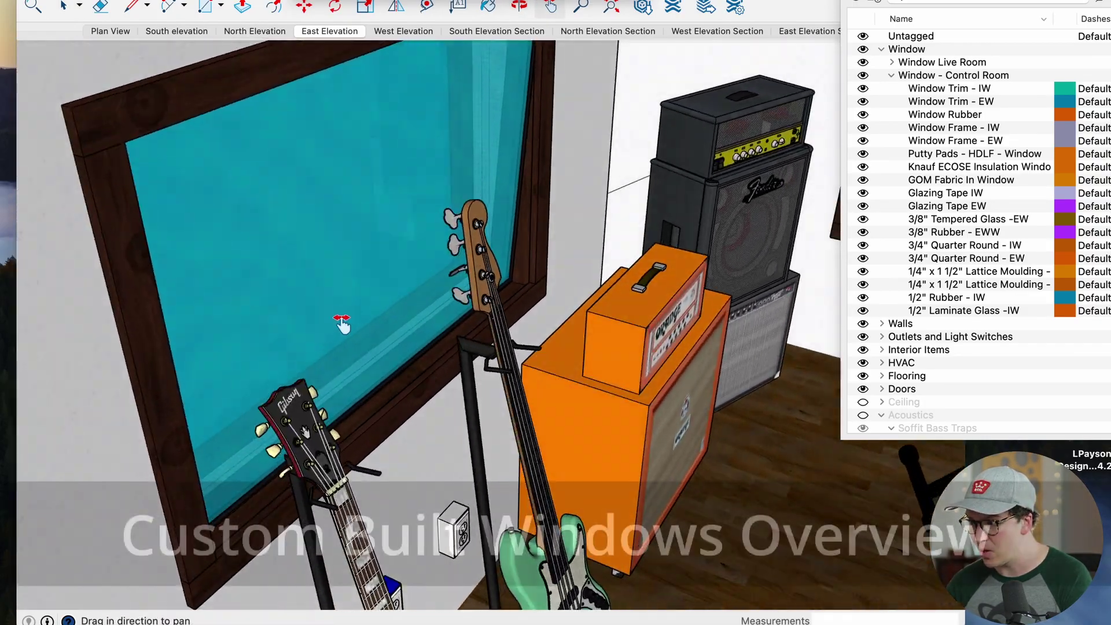
Step: Examine the window behind the guitars from several angles, following its trim and slanted glass
{"action": "left_click_drag", "start_coordinate": [341, 321], "coordinate": [394, 347]}
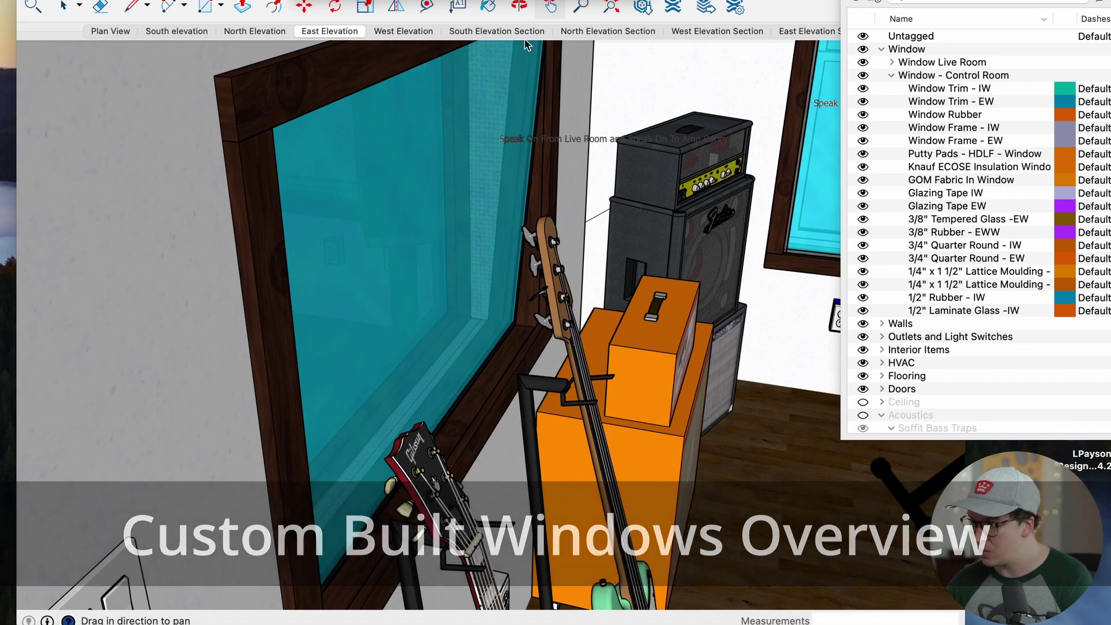
{"action": "left_click_drag", "start_coordinate": [427, 418], "coordinate": [433, 379]}
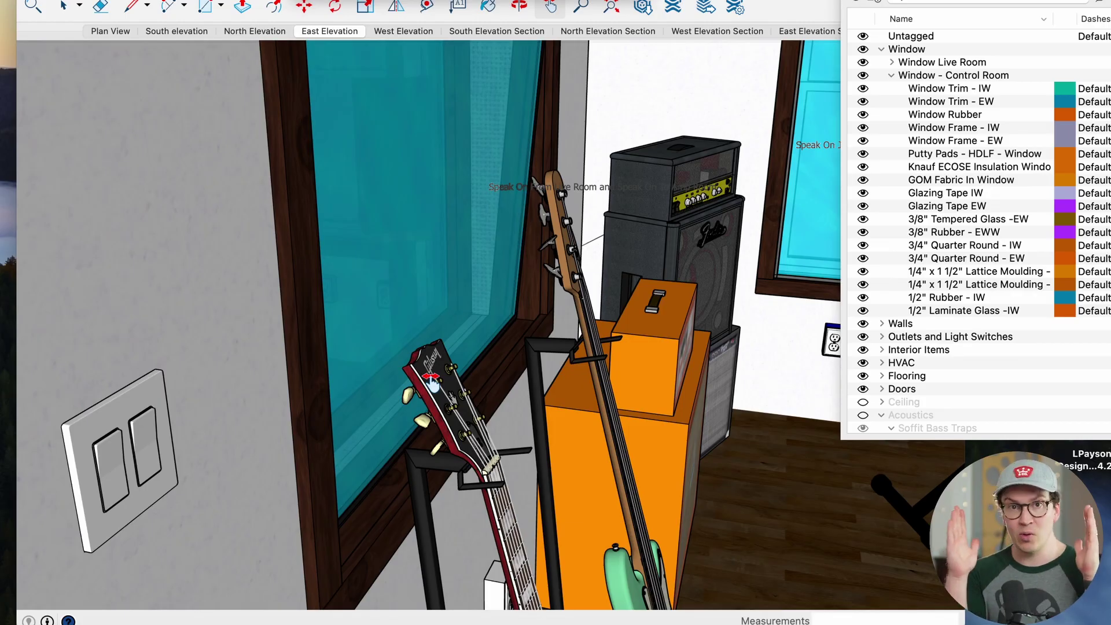
{"action": "key", "text": "o"}
{"action": "left_click_drag", "start_coordinate": [389, 300], "coordinate": [454, 268]}
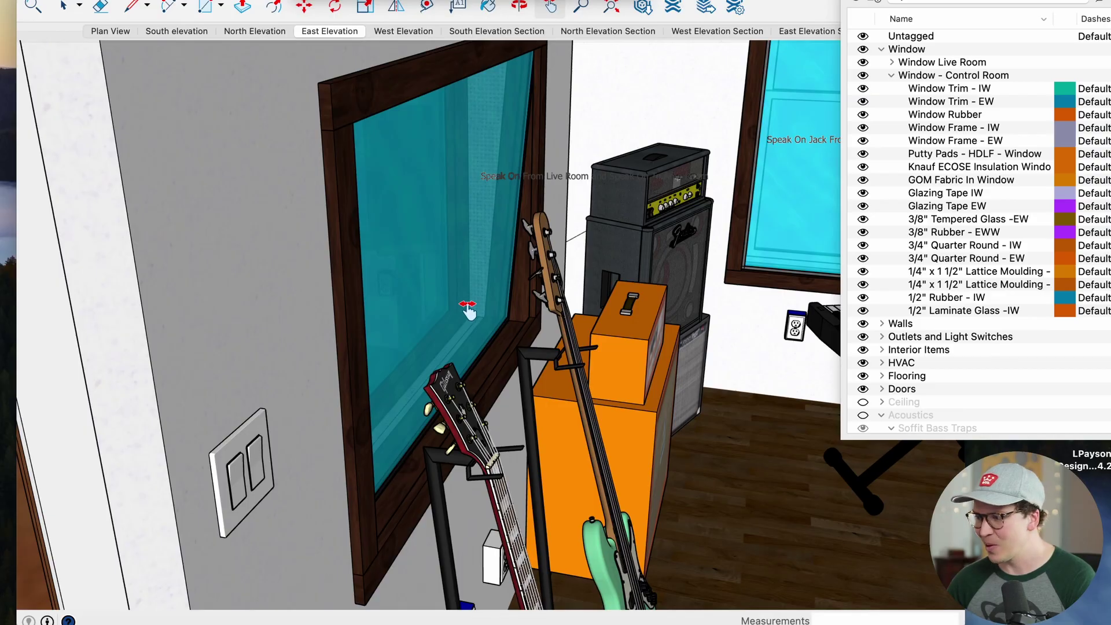
{"action": "left_click_drag", "start_coordinate": [467, 305], "coordinate": [512, 304]}
{"action": "left_click_drag", "start_coordinate": [545, 270], "coordinate": [504, 290]}
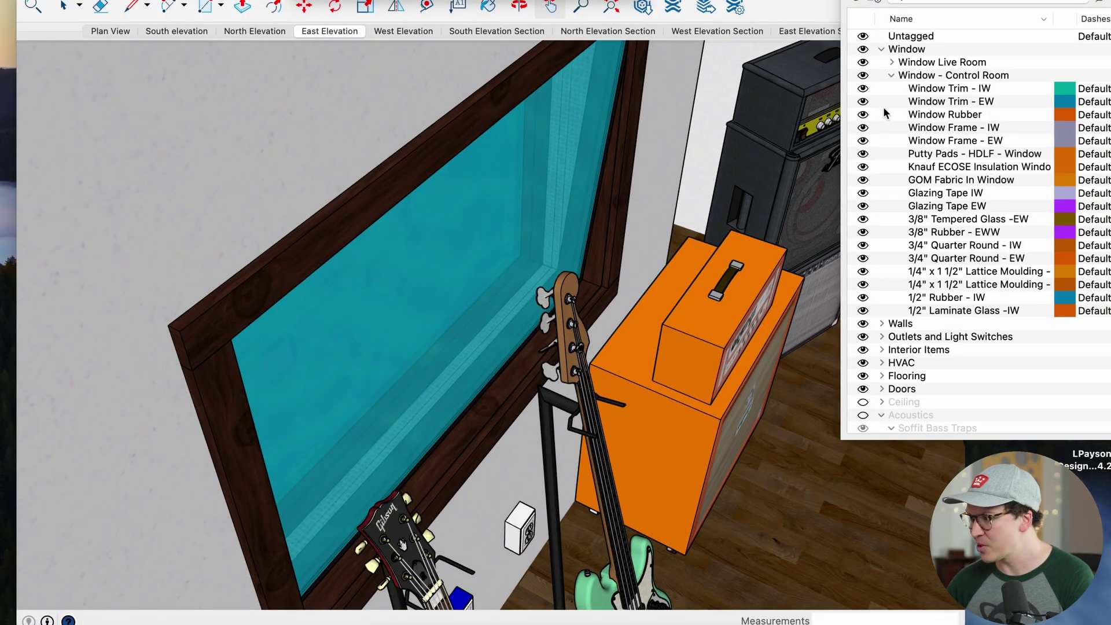
{"action": "scroll", "coordinate": [449, 406], "scroll_direction": "down", "scroll_amount": 2}
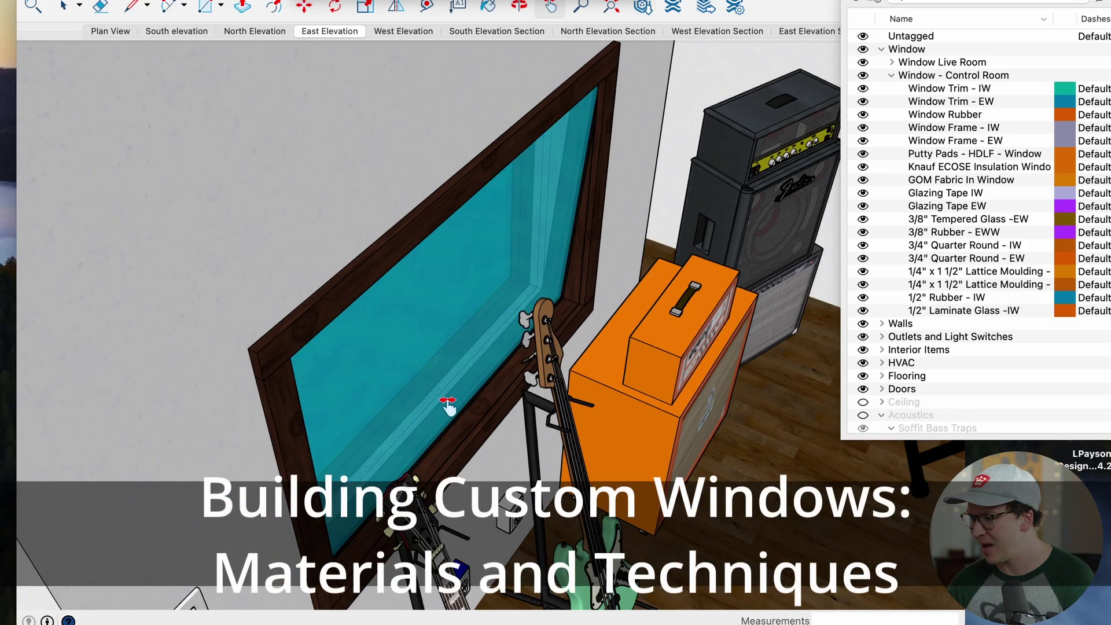
{"action": "left_click_drag", "start_coordinate": [449, 406], "coordinate": [417, 322]}
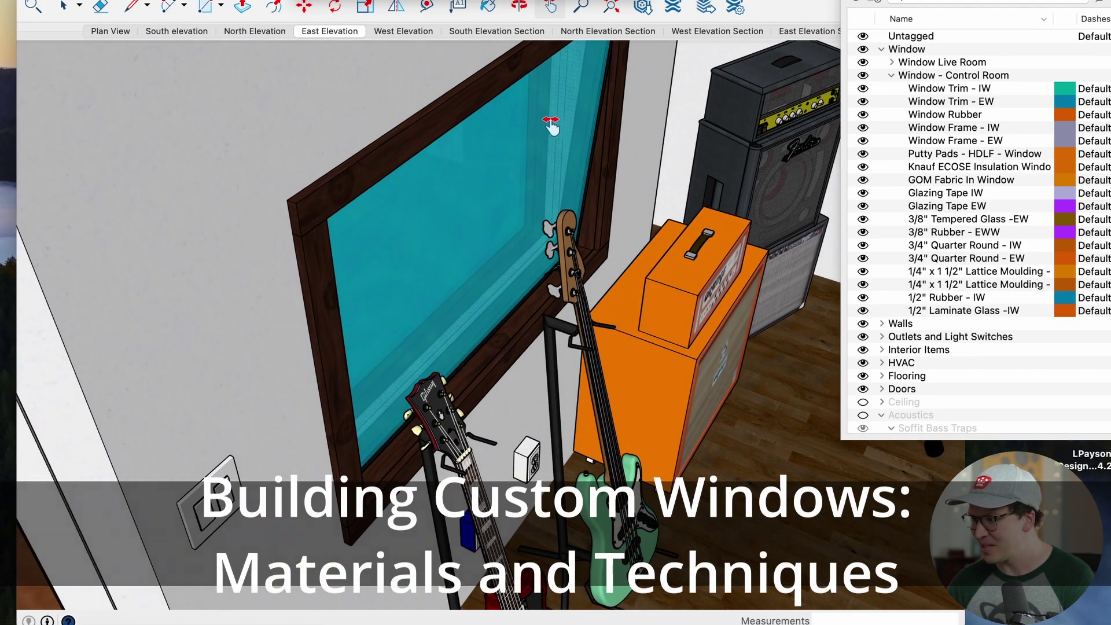
{"action": "left_click", "coordinate": [550, 7]}
{"action": "left_click_drag", "start_coordinate": [467, 348], "coordinate": [498, 327]}
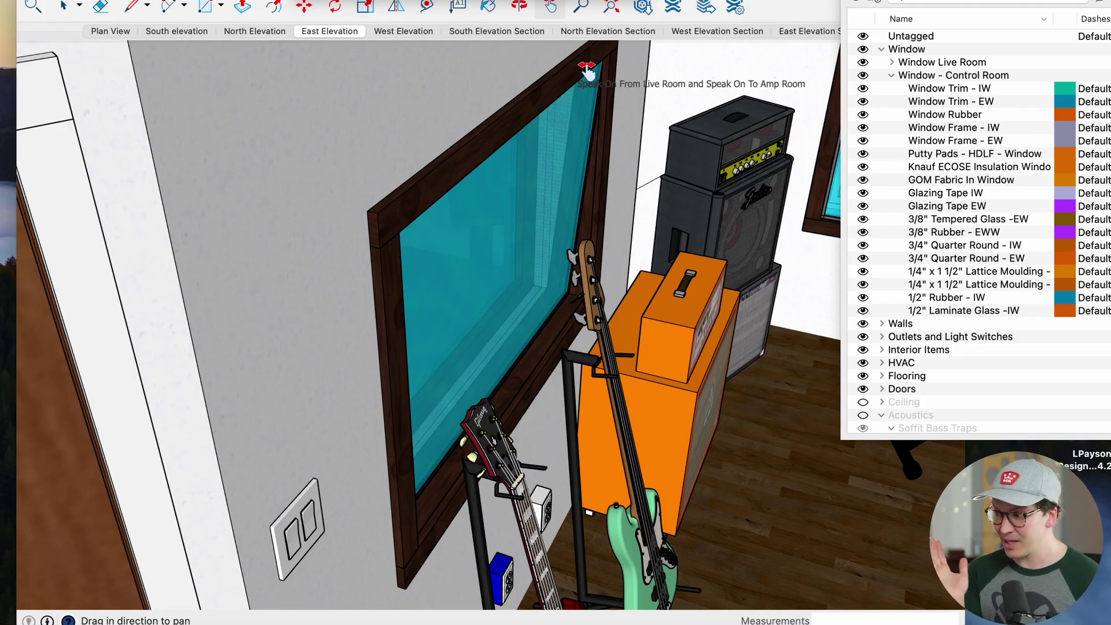
{"action": "key", "text": "o"}
{"action": "left_click_drag", "start_coordinate": [499, 273], "coordinate": [471, 233]}
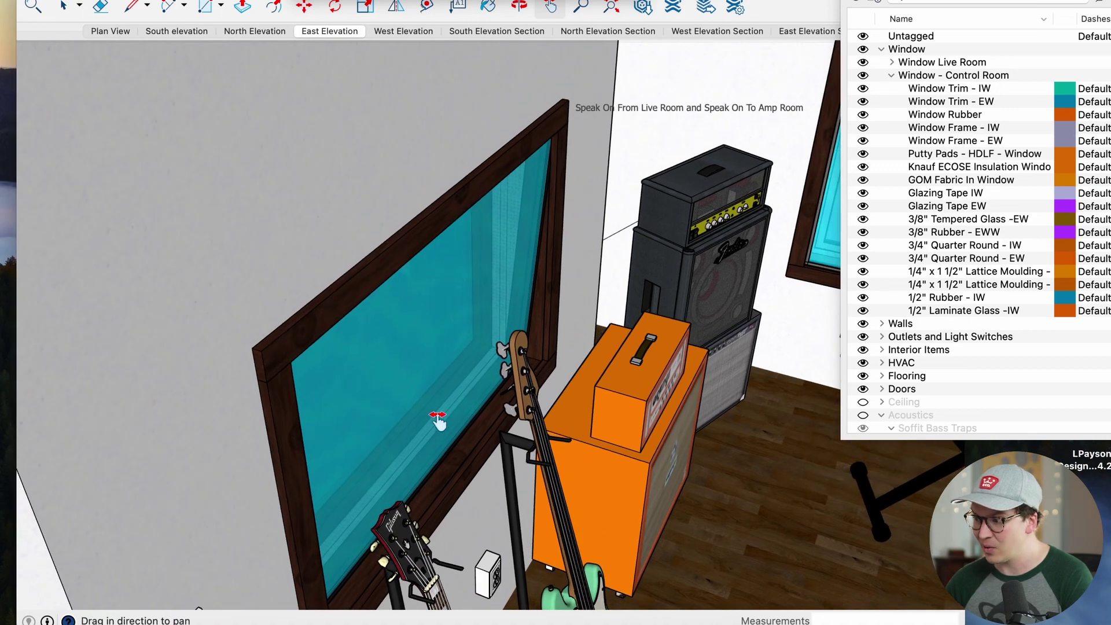
{"action": "left_click_drag", "start_coordinate": [439, 393], "coordinate": [467, 344]}
{"action": "key", "text": "h"}
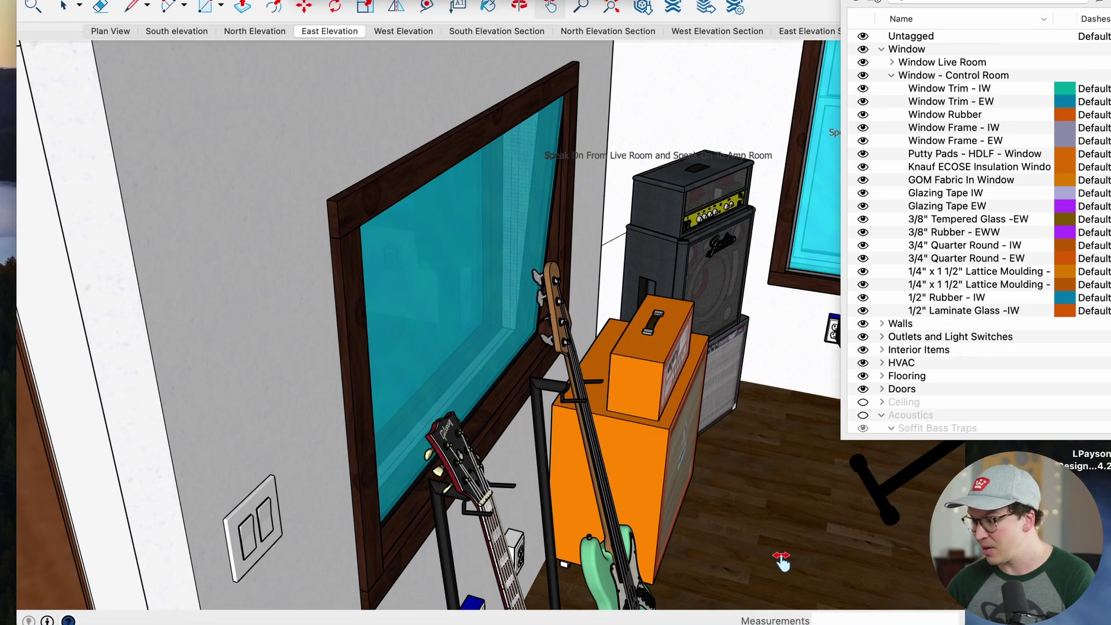
Step: Look through the glass of the window behind the guitars to study the cavity and fabric lining between its panes
{"action": "left_click_drag", "start_coordinate": [651, 390], "coordinate": [384, 295]}
{"action": "scroll", "coordinate": [397, 355], "scroll_direction": "up", "scroll_amount": 3}
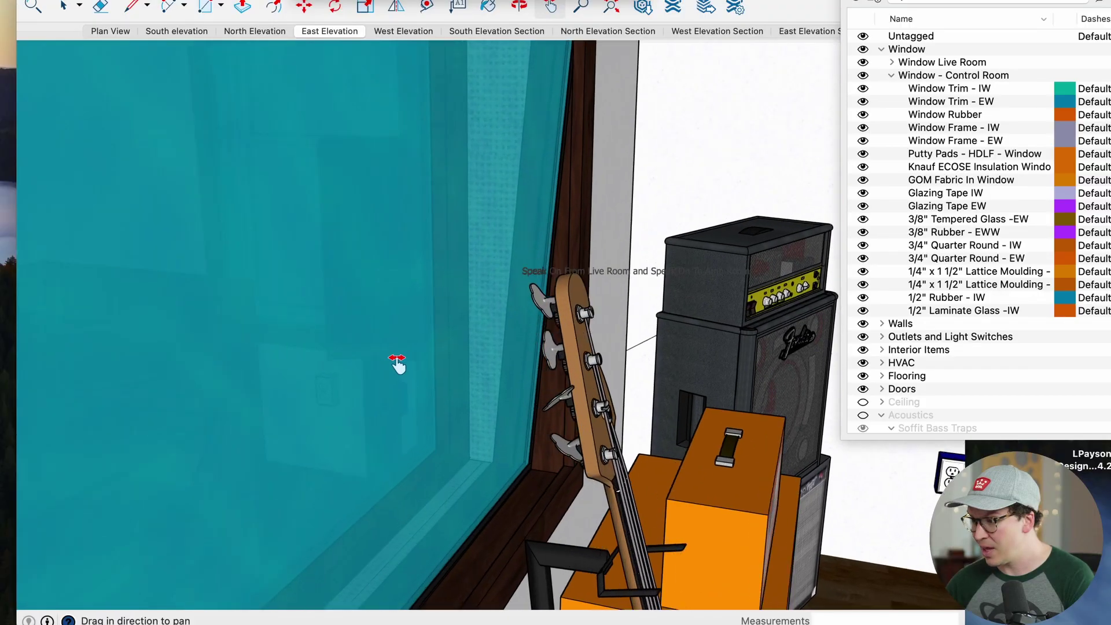
{"action": "left_click_drag", "start_coordinate": [397, 365], "coordinate": [399, 326]}
{"action": "scroll", "coordinate": [398, 341], "scroll_direction": "down", "scroll_amount": 6}
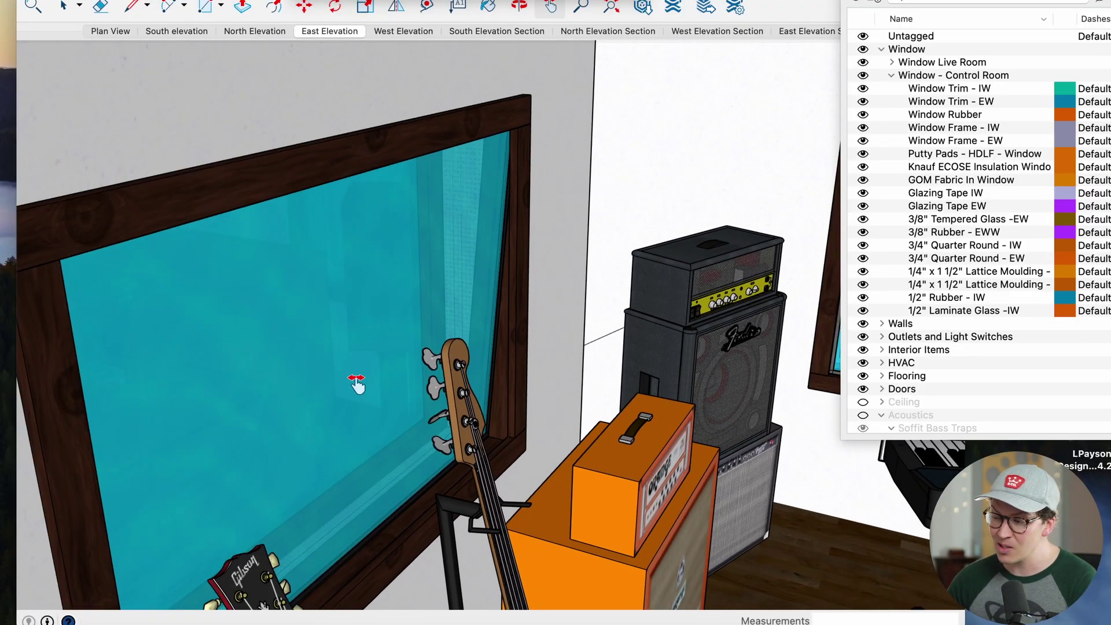
{"action": "key", "text": "o"}
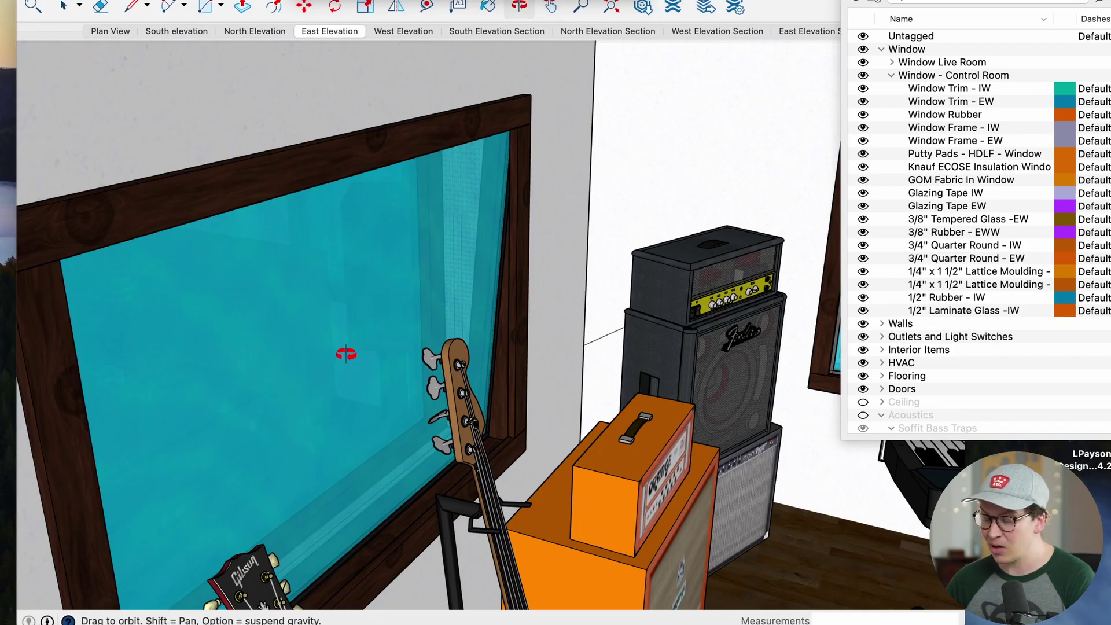
{"action": "left_click_drag", "start_coordinate": [345, 354], "coordinate": [404, 351]}
{"action": "key", "text": "h"}
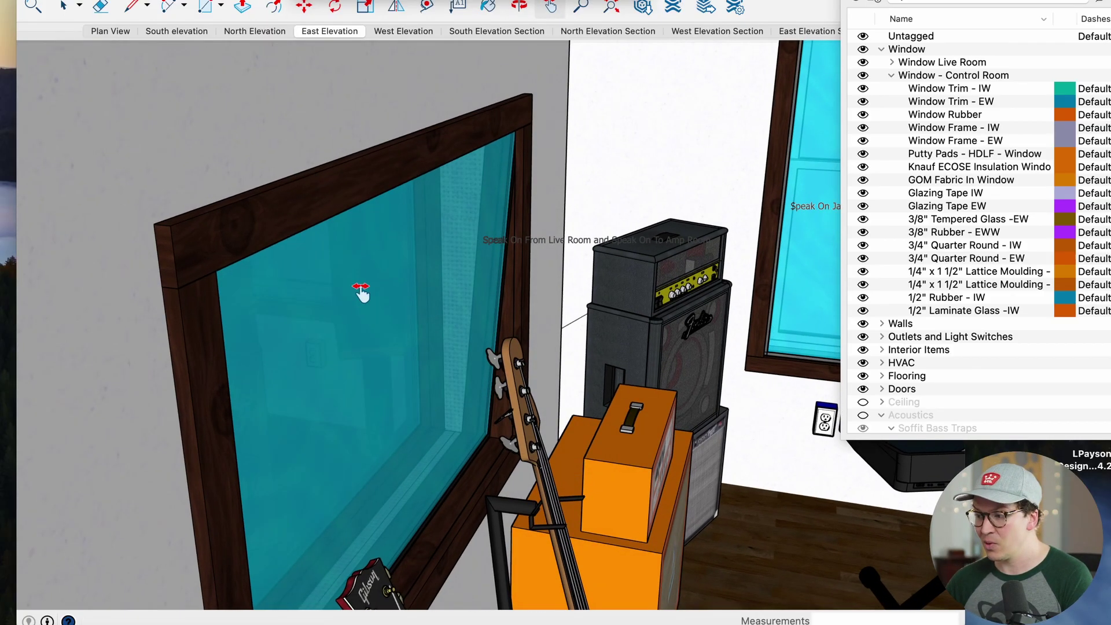
{"action": "key", "text": "o"}
{"action": "left_click_drag", "start_coordinate": [362, 354], "coordinate": [387, 366]}
{"action": "key", "text": "h"}
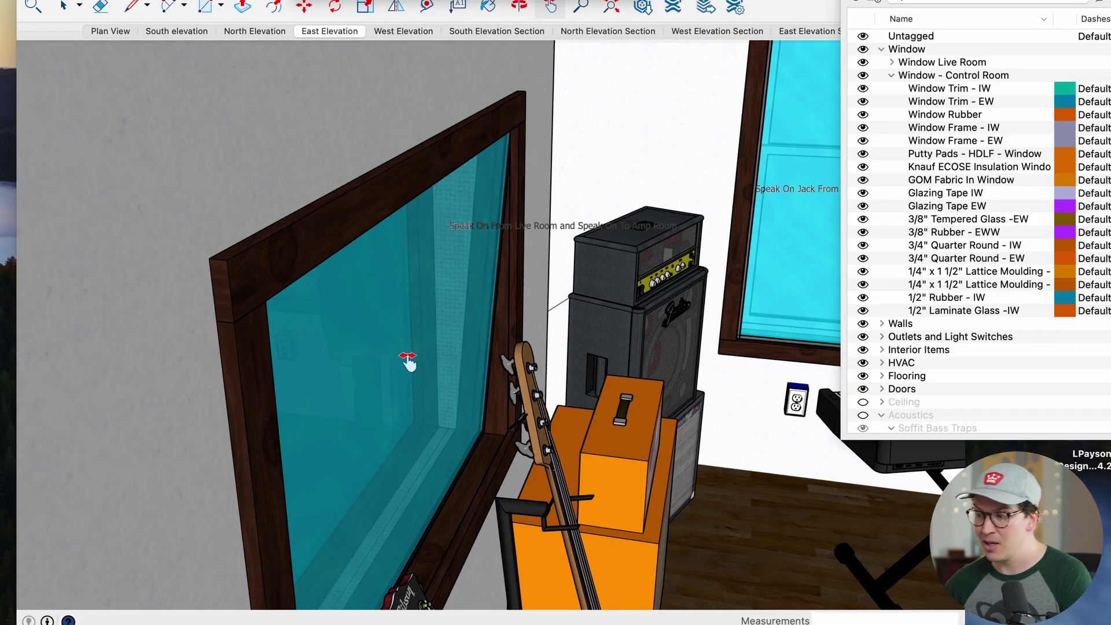
{"action": "left_click_drag", "start_coordinate": [409, 360], "coordinate": [383, 334]}
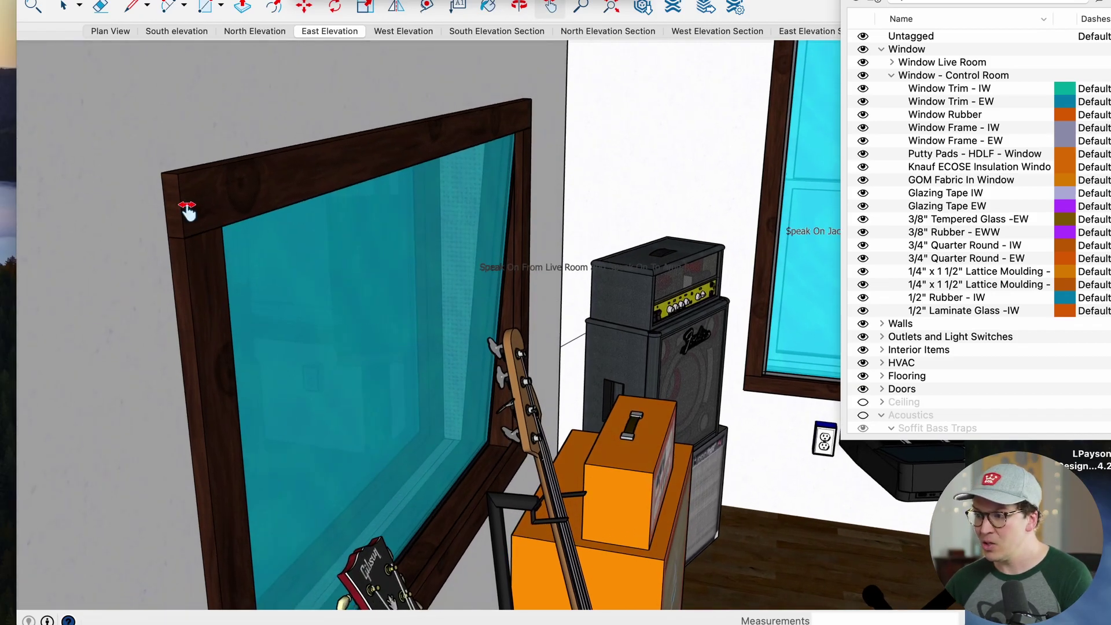
{"action": "key", "text": "space"}
{"action": "left_click", "coordinate": [202, 218]}
{"action": "key", "text": "Delete"}
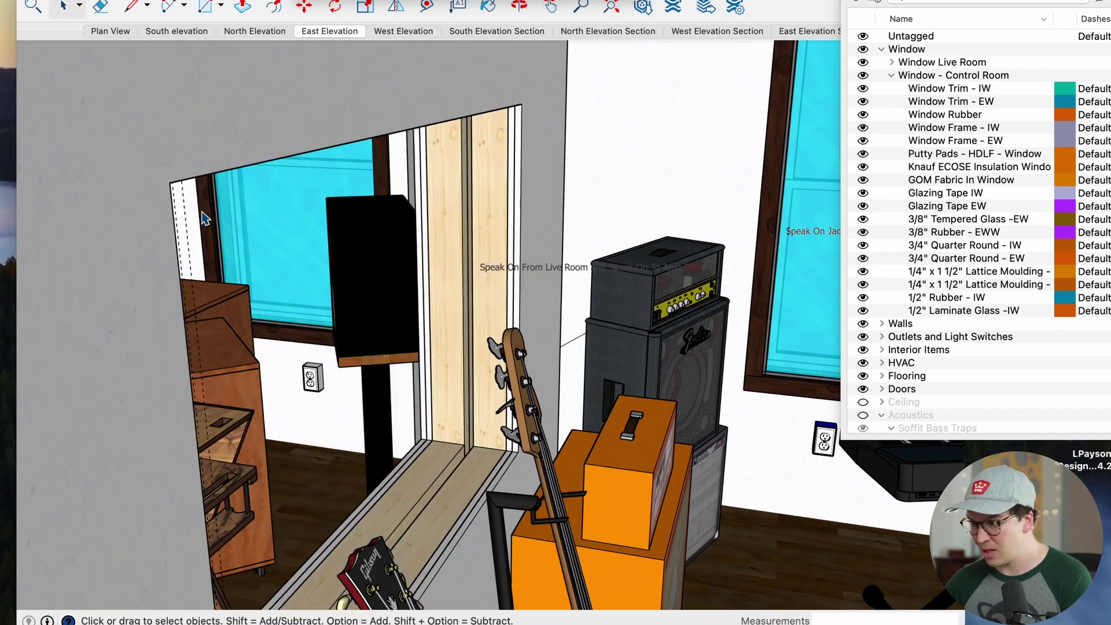
{"action": "key", "text": "super+z"}
Step: Open the window group behind the guitars and delete its near-side wood trim and glass to expose the cavity
{"action": "double_click", "coordinate": [203, 208]}
{"action": "left_click", "coordinate": [203, 206]}
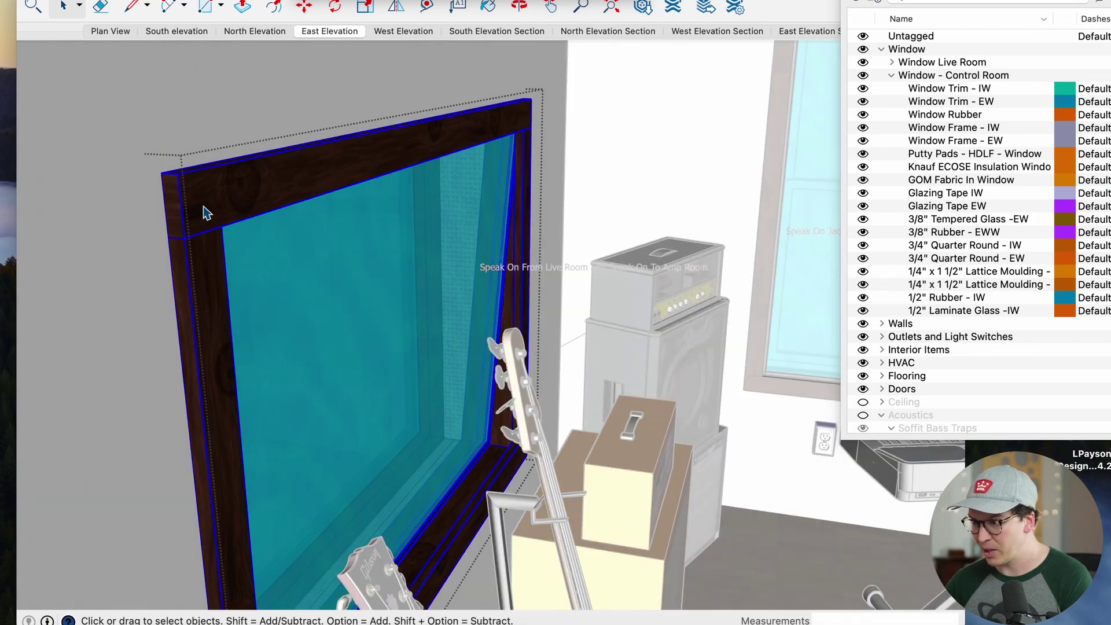
{"action": "key", "text": "Delete"}
{"action": "left_click_drag", "start_coordinate": [204, 207], "coordinate": [255, 211]}
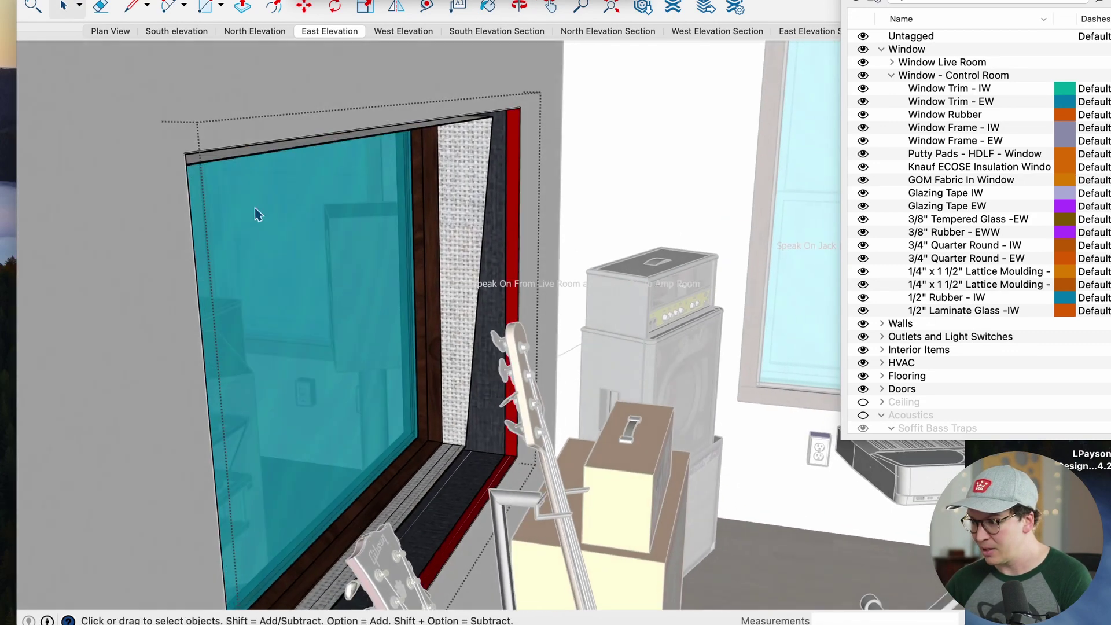
Step: Examine the far pane's wood frame, the fabric lining and the black and red layers at the window's lower corner
{"action": "scroll", "coordinate": [437, 439], "scroll_direction": "up", "scroll_amount": 4}
{"action": "scroll", "coordinate": [484, 481], "scroll_direction": "up", "scroll_amount": 3}
{"action": "left_click_drag", "start_coordinate": [483, 481], "coordinate": [345, 416]}
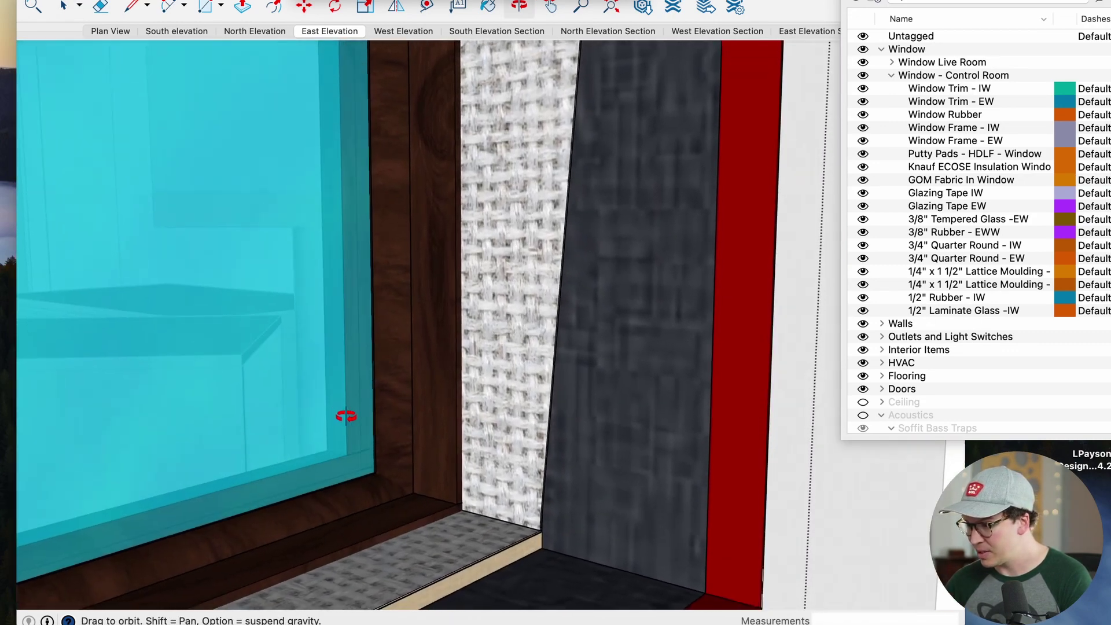
{"action": "scroll", "coordinate": [465, 523], "scroll_direction": "up", "scroll_amount": 3}
{"action": "scroll", "coordinate": [463, 497], "scroll_direction": "up", "scroll_amount": 2}
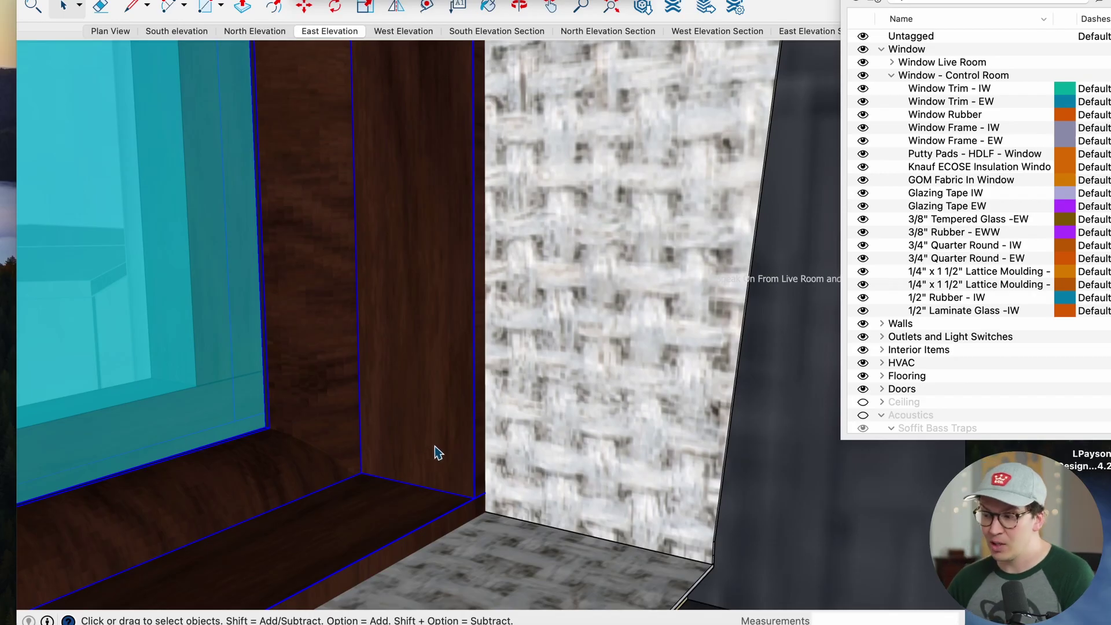
{"action": "scroll", "coordinate": [435, 446], "scroll_direction": "down", "scroll_amount": 2}
{"action": "left_click_drag", "start_coordinate": [434, 446], "coordinate": [351, 457]}
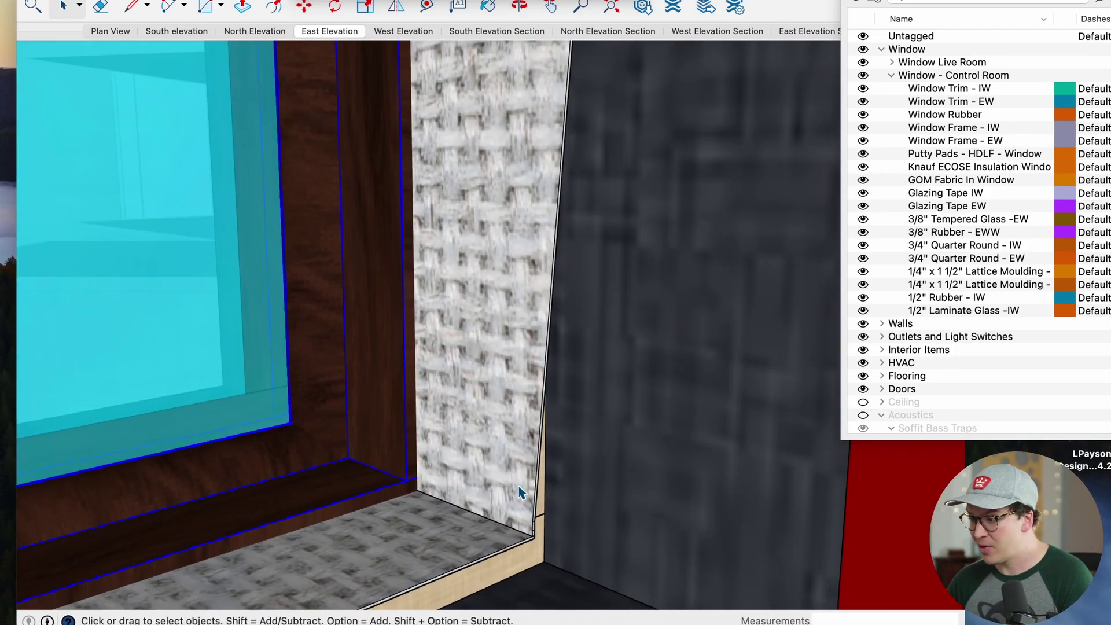
{"action": "left_click_drag", "start_coordinate": [518, 487], "coordinate": [516, 477]}
{"action": "scroll", "coordinate": [649, 454], "scroll_direction": "down", "scroll_amount": 2}
{"action": "left_click_drag", "start_coordinate": [649, 454], "coordinate": [595, 438]}
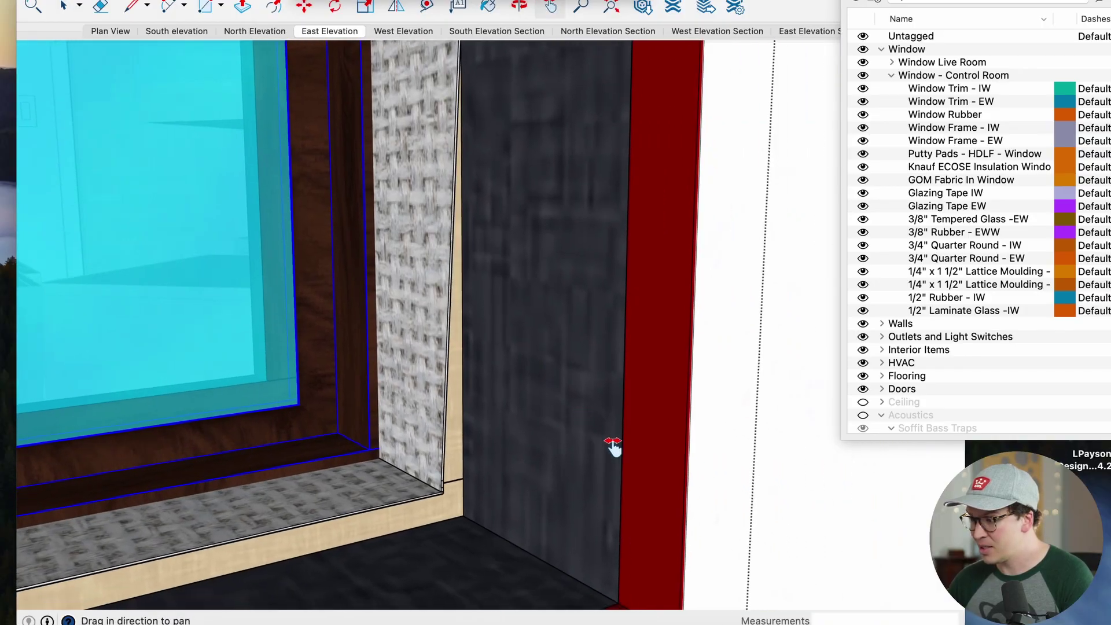
{"action": "scroll", "coordinate": [567, 491], "scroll_direction": "down", "scroll_amount": 2}
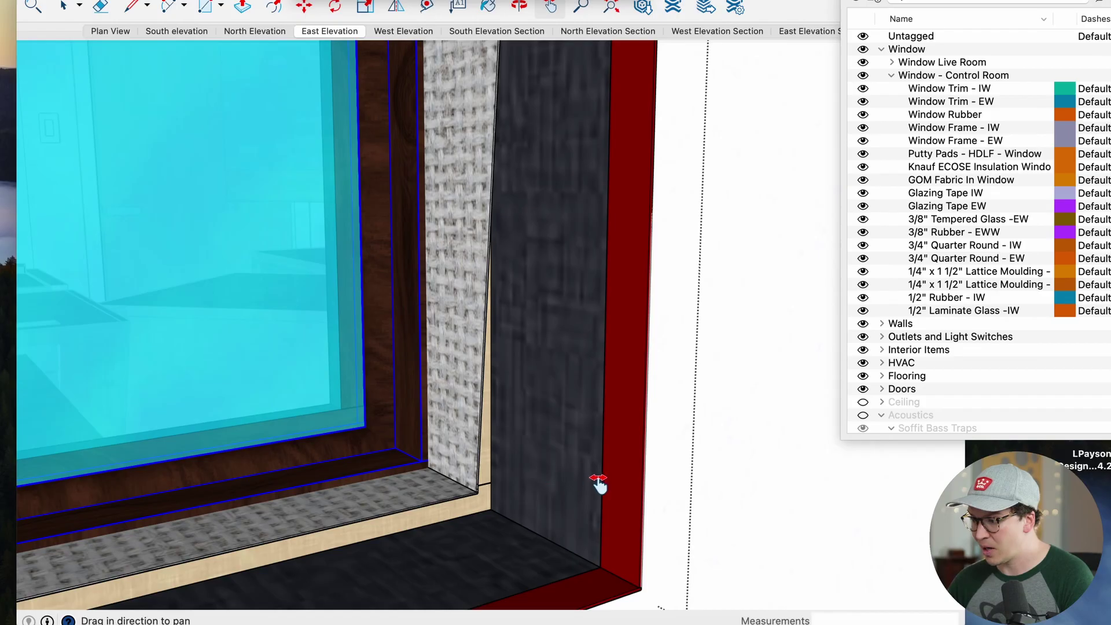
Step: Examine the wood frame and fabric lining at the window's lower corner from both sides of the far pane
{"action": "scroll", "coordinate": [557, 496], "scroll_direction": "up", "scroll_amount": 4}
{"action": "mouse_move", "coordinate": [508, 501]}
{"action": "left_mouse_down"}
{"action": "mouse_move", "coordinate": [432, 471]}
{"action": "mouse_move", "coordinate": [362, 470]}
{"action": "mouse_move", "coordinate": [340, 489]}
{"action": "mouse_move", "coordinate": [497, 516]}
{"action": "mouse_move", "coordinate": [525, 506]}
{"action": "left_mouse_up"}
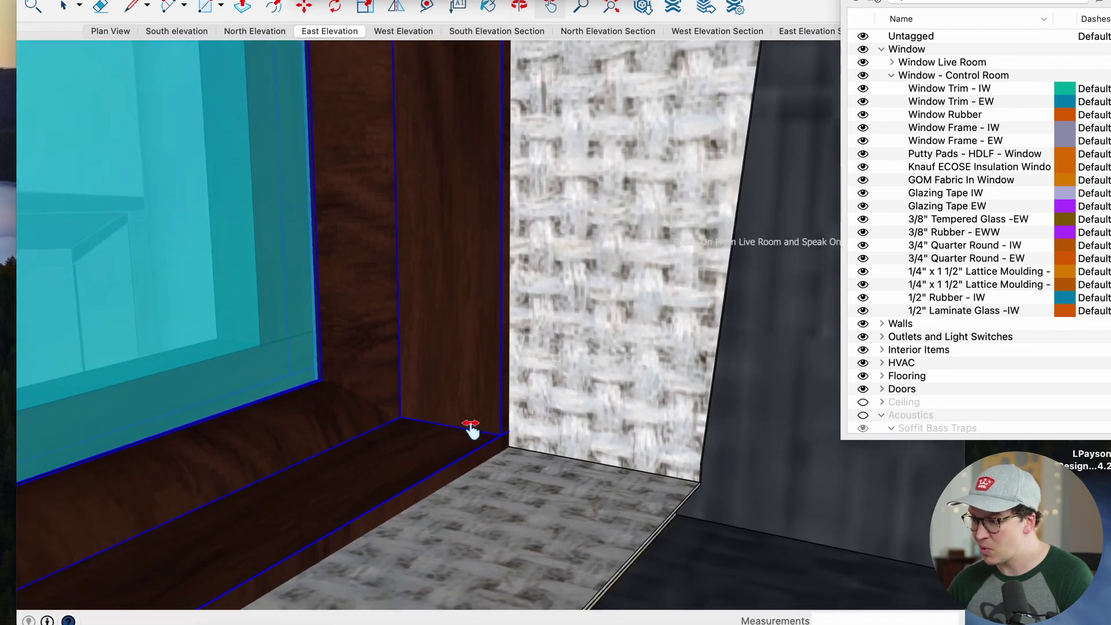
{"action": "left_click_drag", "start_coordinate": [581, 436], "coordinate": [595, 497]}
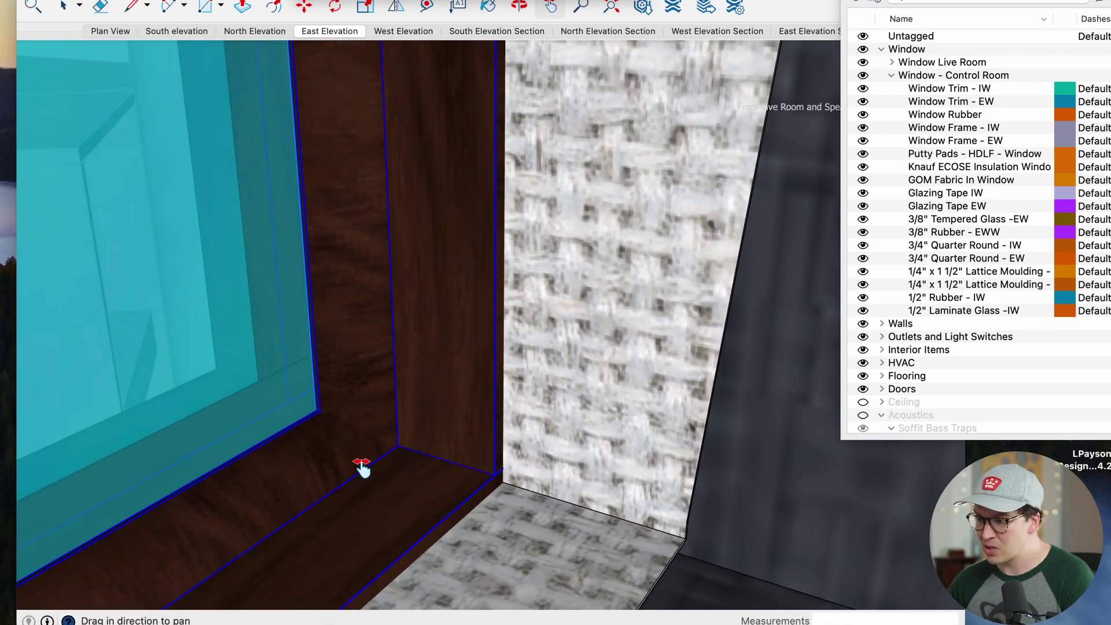
{"action": "key", "text": "o"}
{"action": "left_click_drag", "start_coordinate": [322, 384], "coordinate": [451, 423]}
{"action": "key", "text": "h"}
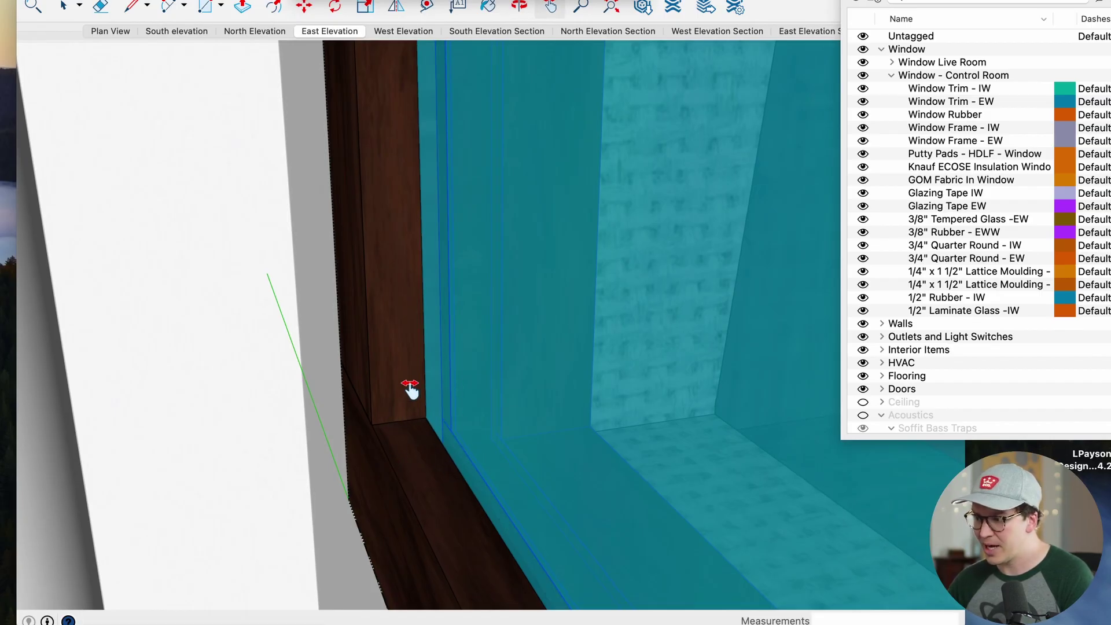
{"action": "scroll", "coordinate": [365, 438], "scroll_direction": "up", "scroll_amount": 4}
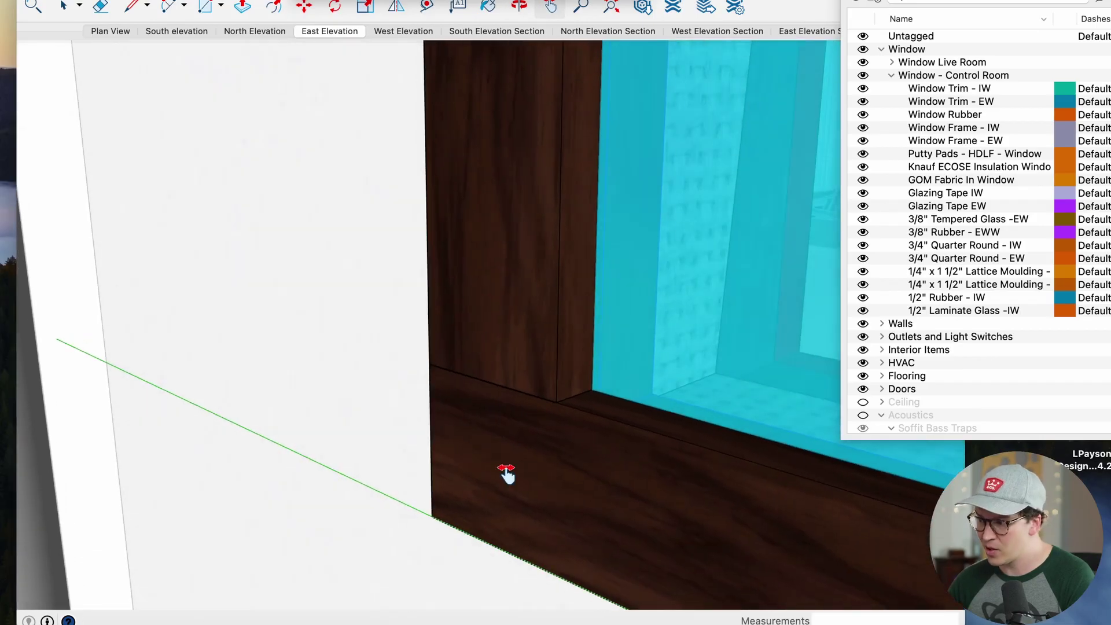
{"action": "left_click_drag", "start_coordinate": [582, 402], "coordinate": [433, 405]}
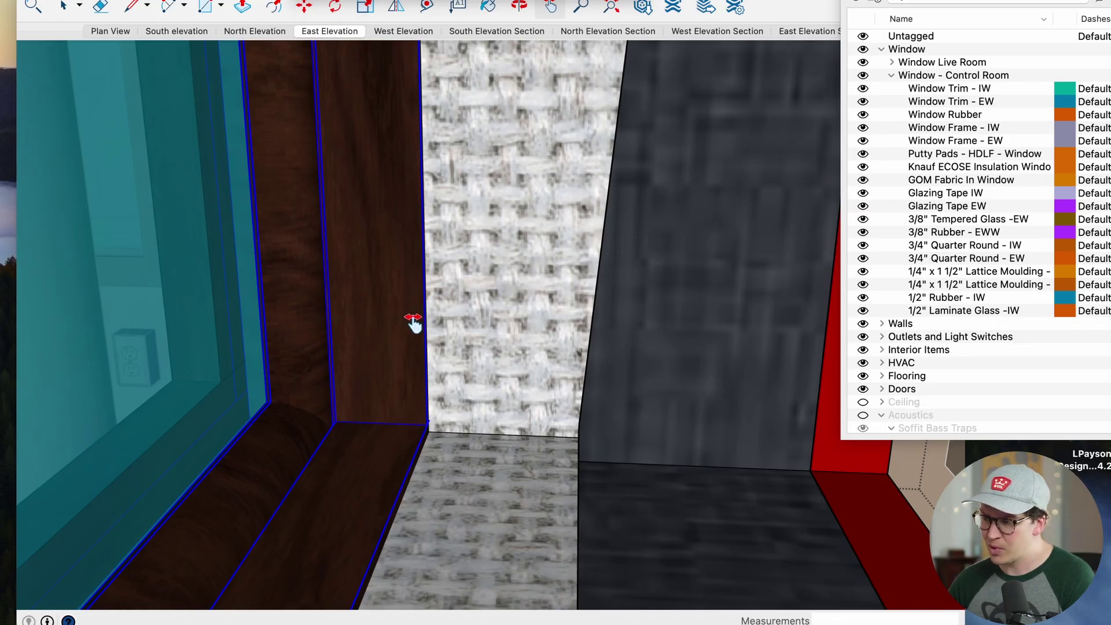
{"action": "left_click_drag", "start_coordinate": [412, 321], "coordinate": [346, 407]}
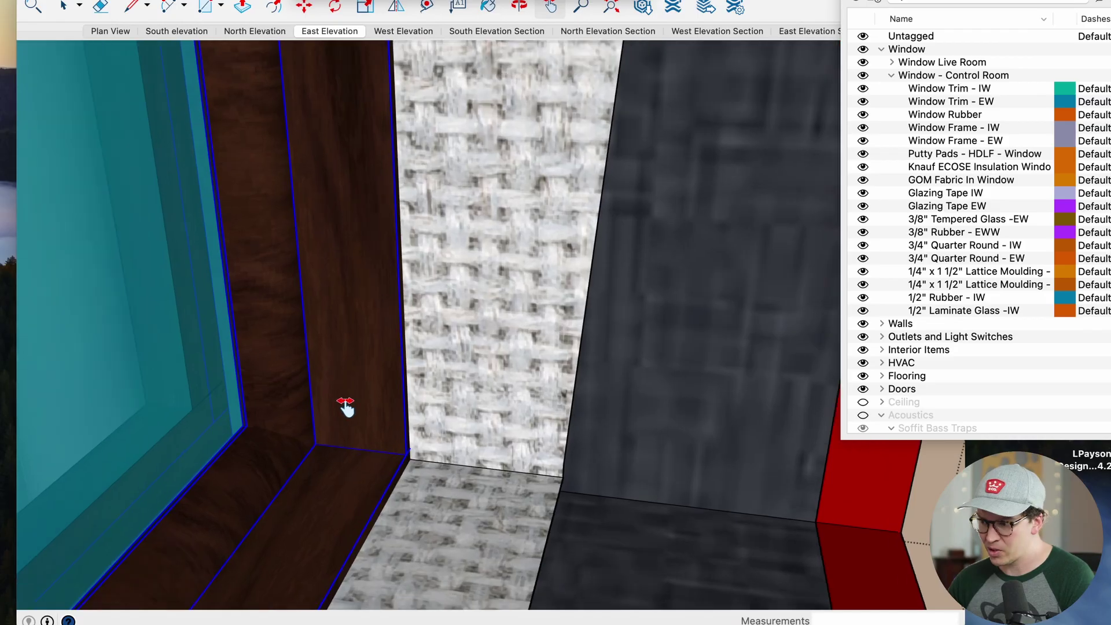
Step: Measure the width of the wood frame's lower ledge between the far pane and the fabric lining
{"action": "scroll", "coordinate": [384, 458], "scroll_direction": "up", "scroll_amount": 2}
{"action": "left_click", "coordinate": [401, 482]}
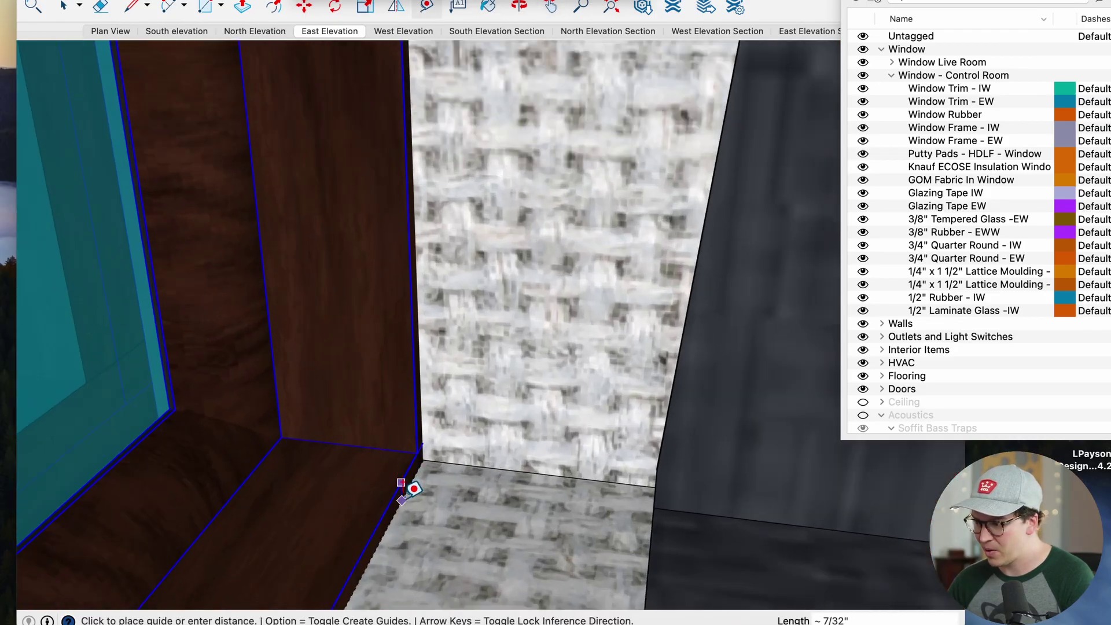
{"action": "key", "text": "space"}
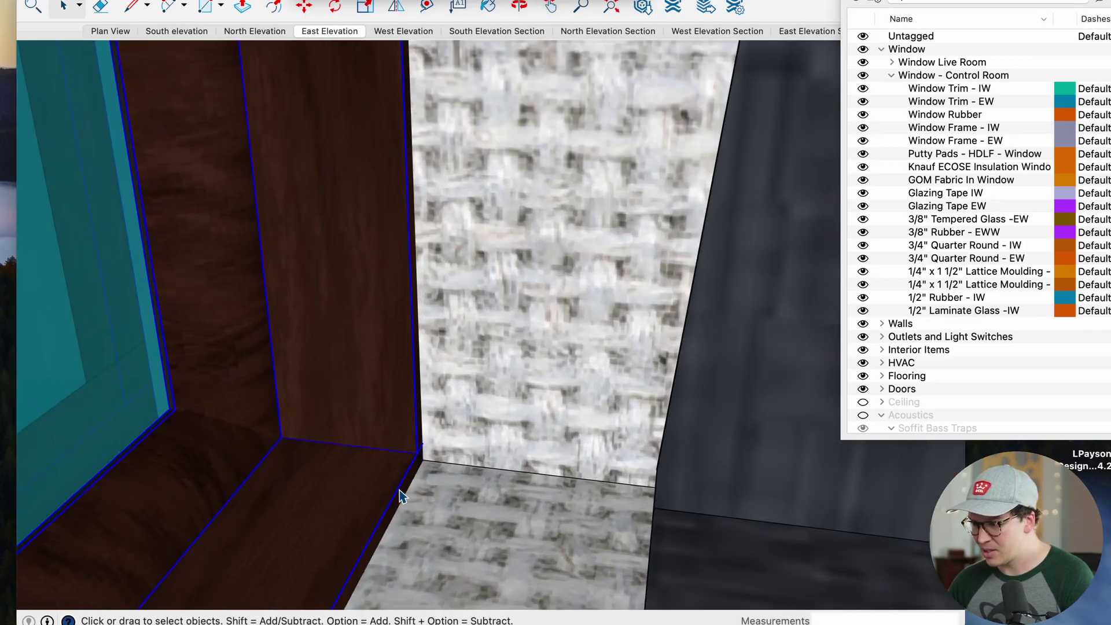
{"action": "key", "text": "t"}
{"action": "left_click", "coordinate": [397, 486]}
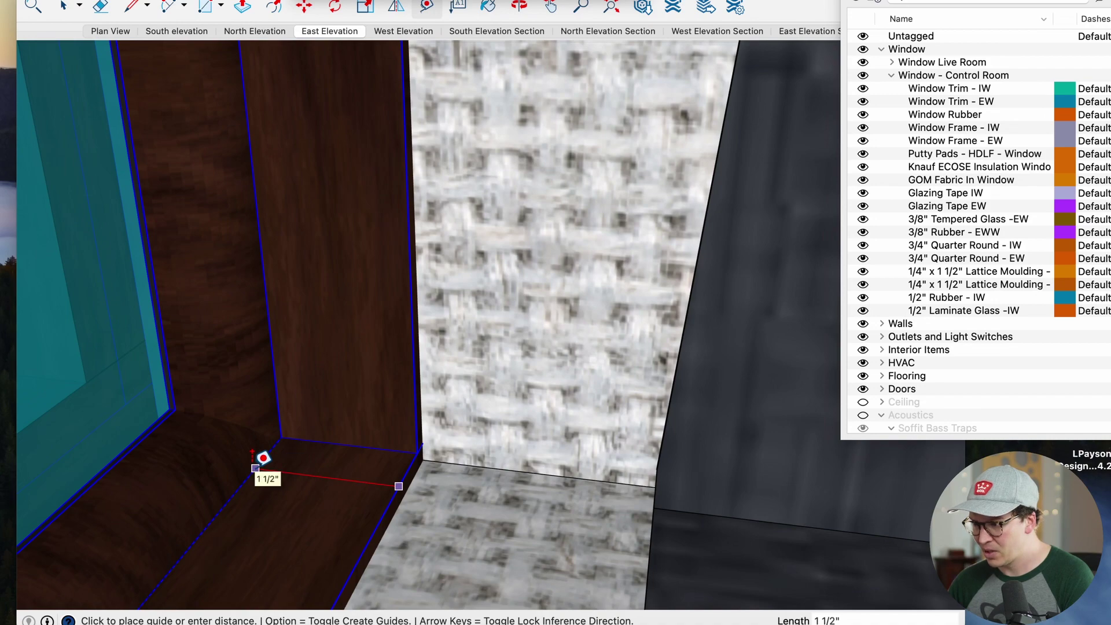
{"action": "key", "text": "space"}
{"action": "scroll", "coordinate": [305, 459], "scroll_direction": "down", "scroll_amount": 6}
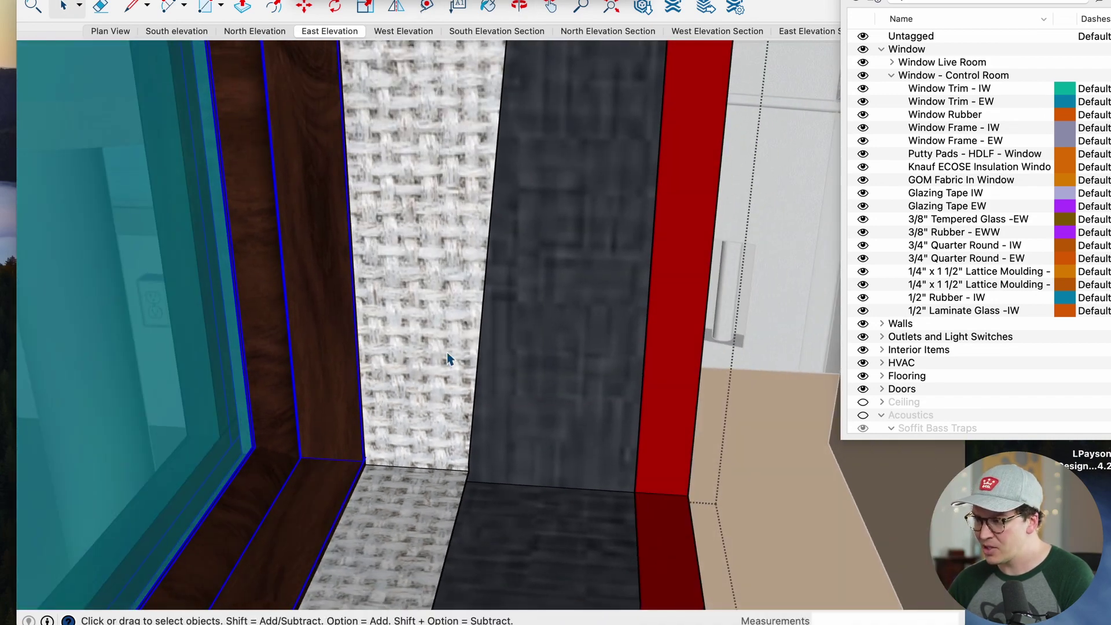
Step: Delete the vertical wood trim on the far pane's outer face to expose the frame layers beside the glass
{"action": "left_click_drag", "start_coordinate": [428, 340], "coordinate": [362, 510]}
{"action": "left_click_drag", "start_coordinate": [304, 404], "coordinate": [366, 375]}
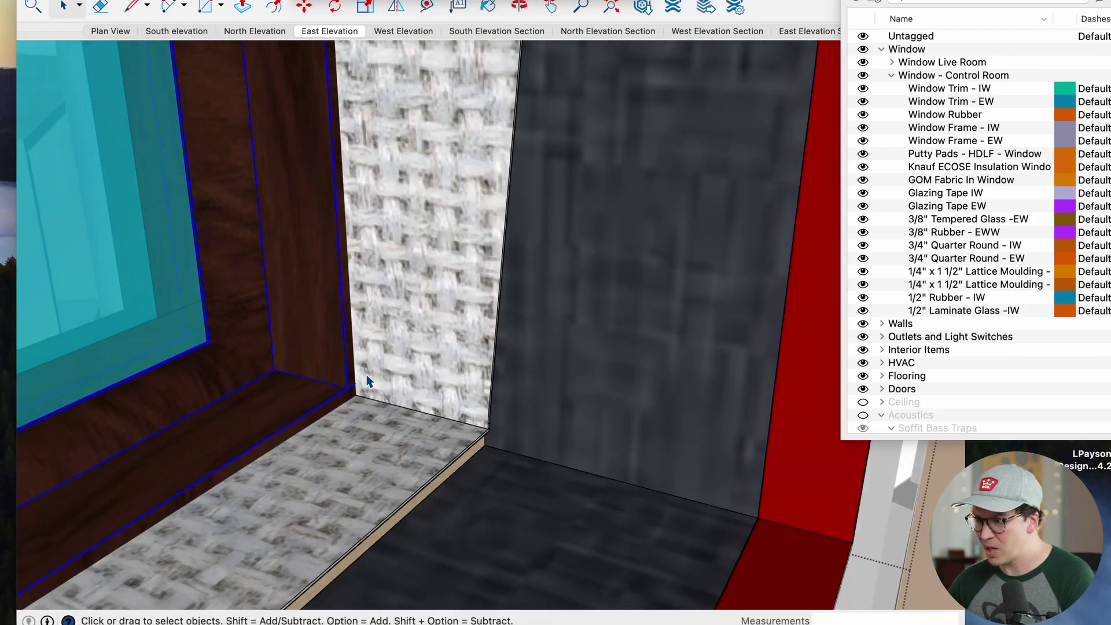
{"action": "left_click_drag", "start_coordinate": [284, 416], "coordinate": [463, 350]}
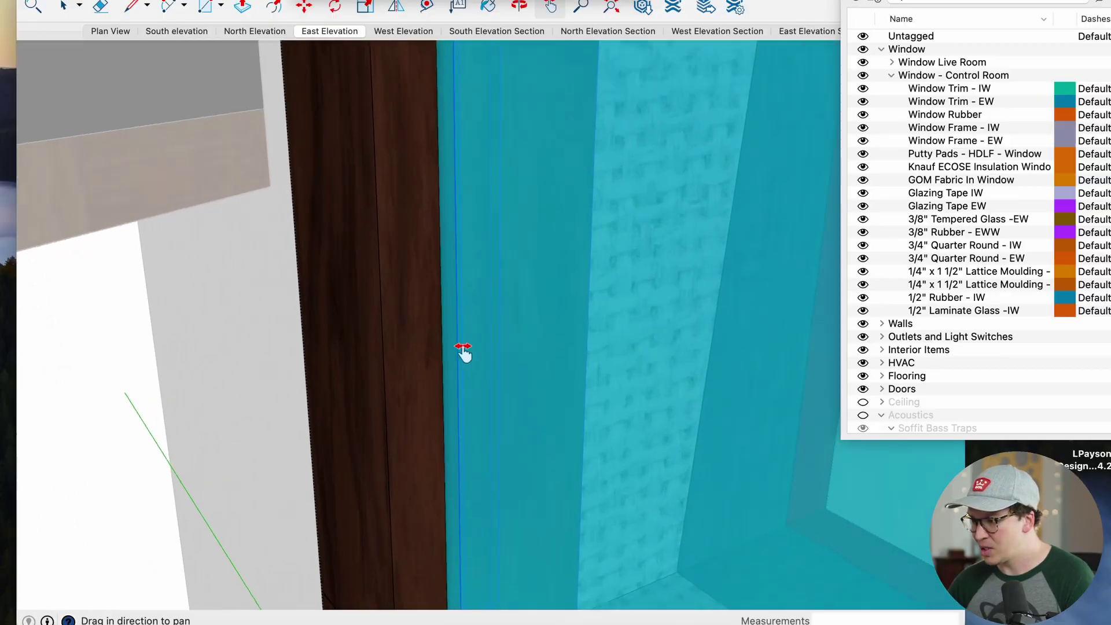
{"action": "double_click", "coordinate": [391, 373]}
{"action": "key", "text": "Delete"}
{"action": "left_click_drag", "start_coordinate": [392, 371], "coordinate": [576, 389]}
{"action": "left_click", "coordinate": [503, 383]}
{"action": "key", "text": "o"}
{"action": "left_click_drag", "start_coordinate": [557, 330], "coordinate": [608, 352]}
Step: Measure the black rubber and the grey strip between it and the wood frame at the exposed glass edge
{"action": "key", "text": "t"}
{"action": "left_click", "coordinate": [610, 350]}
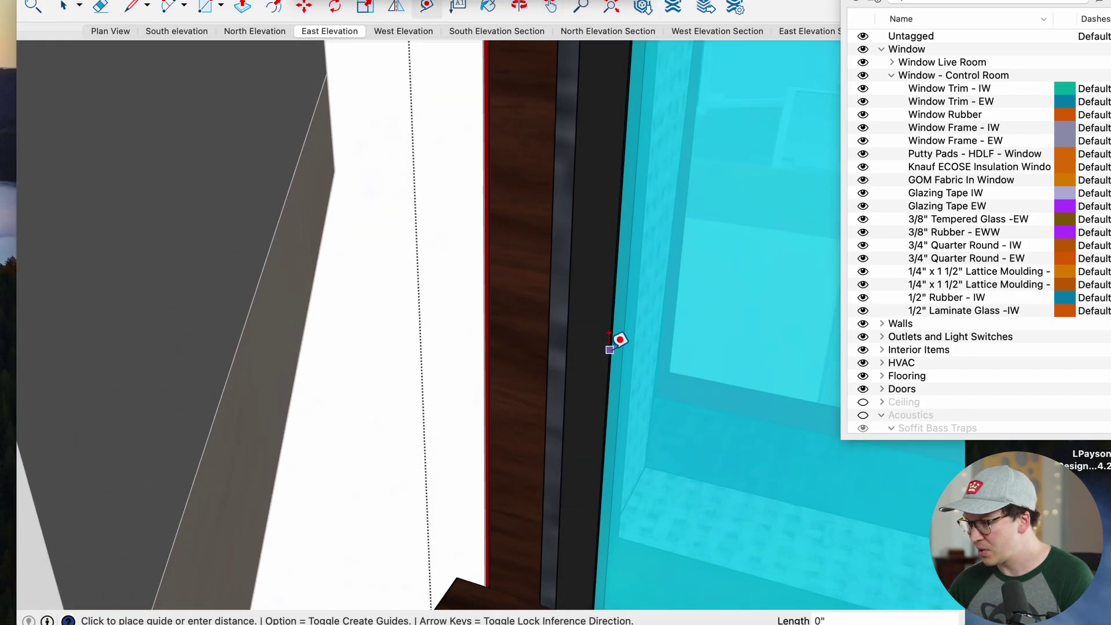
{"action": "key", "text": "space"}
{"action": "scroll", "coordinate": [553, 314], "scroll_direction": "up", "scroll_amount": 2}
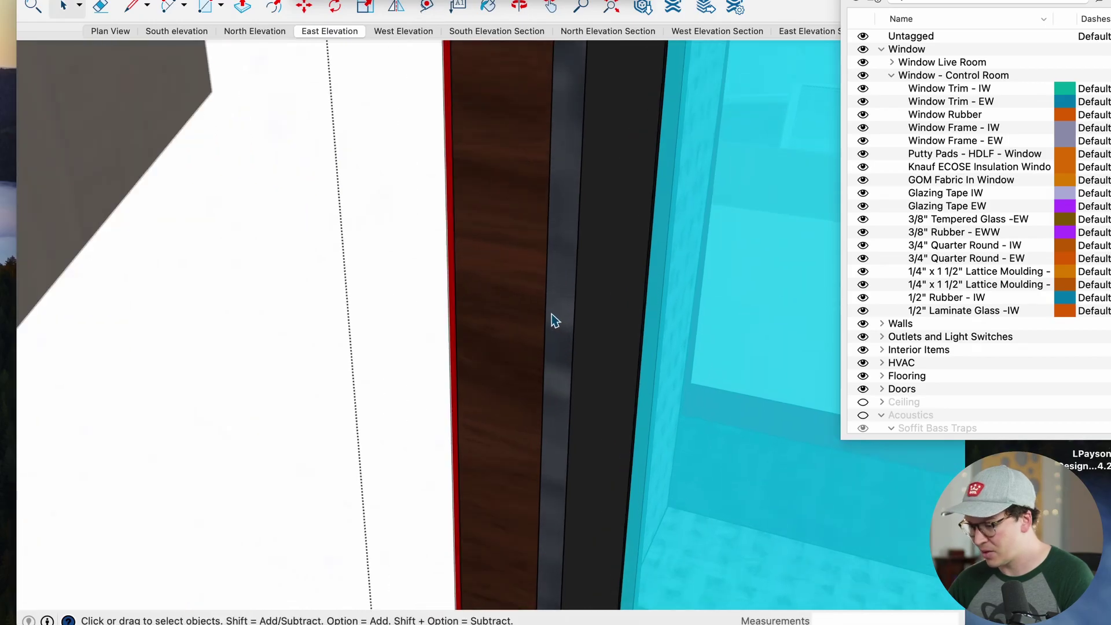
{"action": "key", "text": "t"}
{"action": "left_click", "coordinate": [545, 305]}
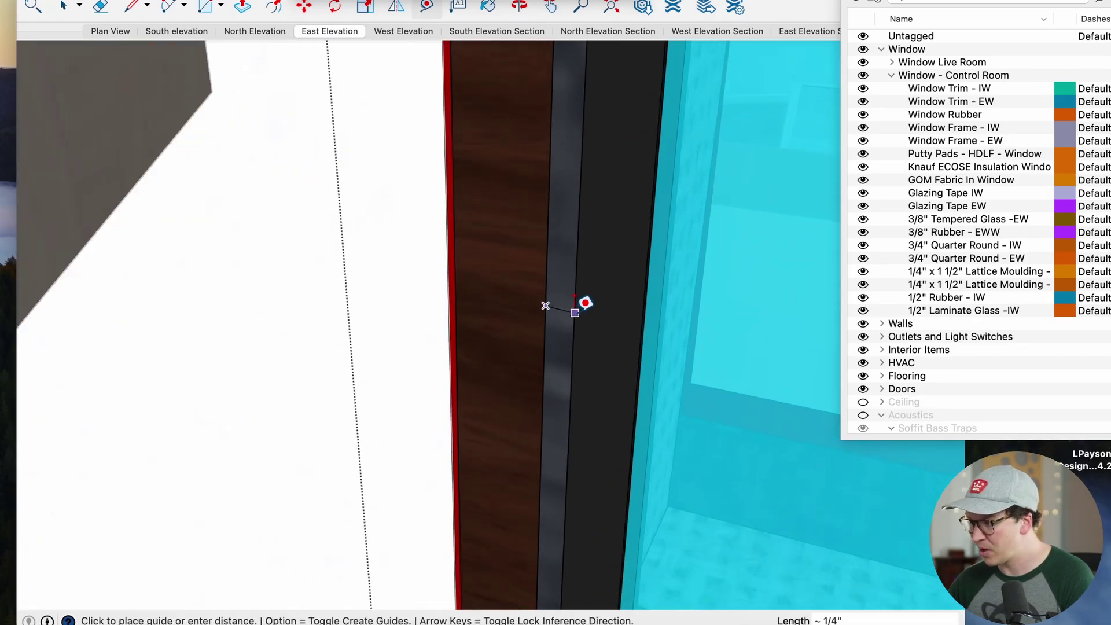
{"action": "key", "text": "space"}
Step: Measure the thickness of the exposed vertical wood frame beside the grey strip
{"action": "scroll", "coordinate": [555, 352], "scroll_direction": "down", "scroll_amount": 3}
{"action": "left_click_drag", "start_coordinate": [558, 354], "coordinate": [525, 362]}
{"action": "scroll", "coordinate": [528, 364], "scroll_direction": "down", "scroll_amount": 3}
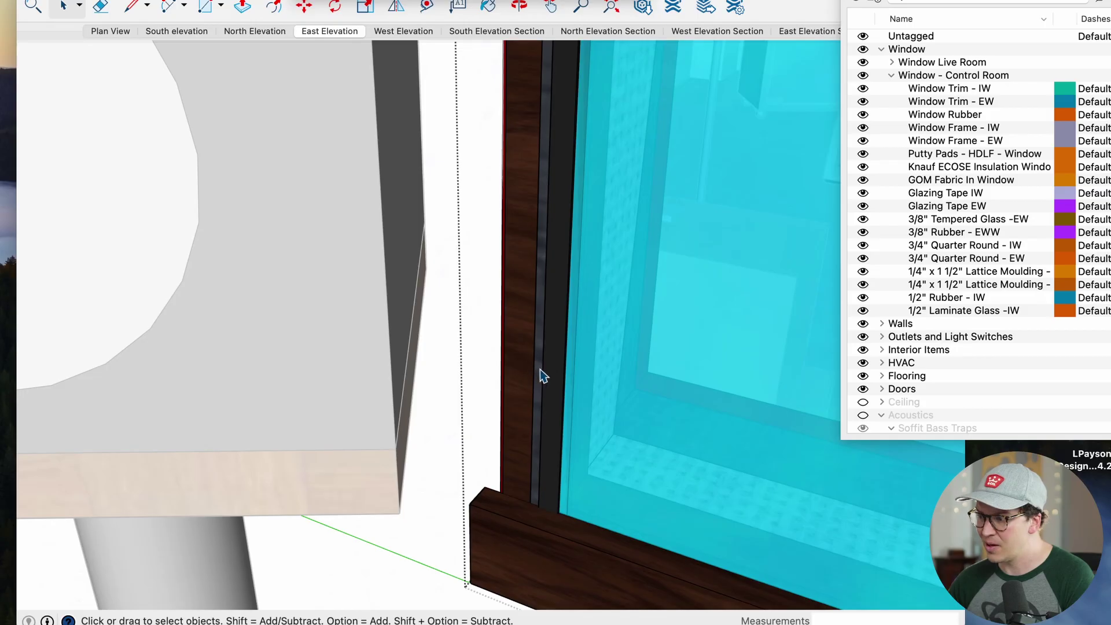
{"action": "key", "text": "t"}
{"action": "left_click", "coordinate": [544, 302]}
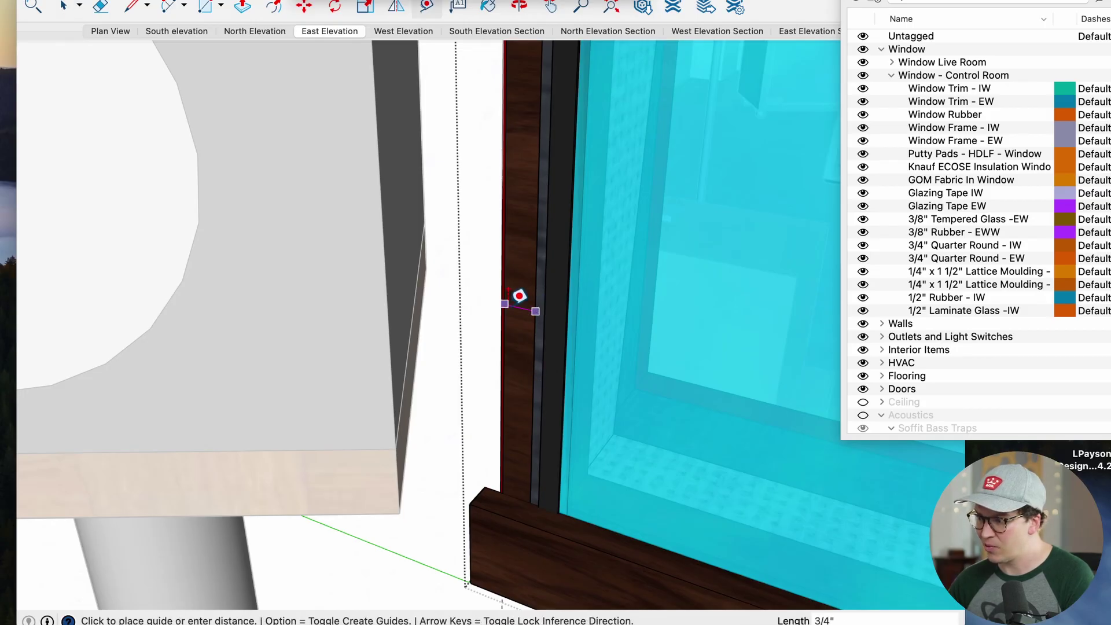
{"action": "key", "text": "space"}
Step: Measure the thickness of the thin red layer between the wood frame and the wall
{"action": "scroll", "coordinate": [493, 295], "scroll_direction": "up", "scroll_amount": 4}
{"action": "left_click_drag", "start_coordinate": [542, 312], "coordinate": [521, 297]}
{"action": "scroll", "coordinate": [521, 298], "scroll_direction": "up", "scroll_amount": 2}
{"action": "key", "text": "t"}
{"action": "left_click", "coordinate": [507, 306]}
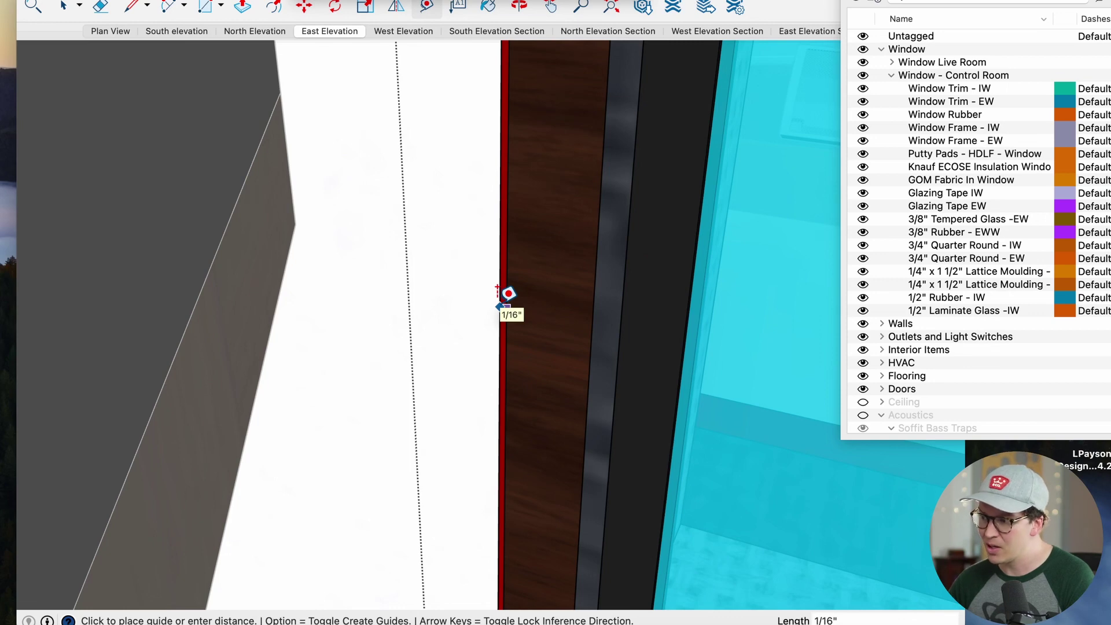
{"action": "key", "text": "space"}
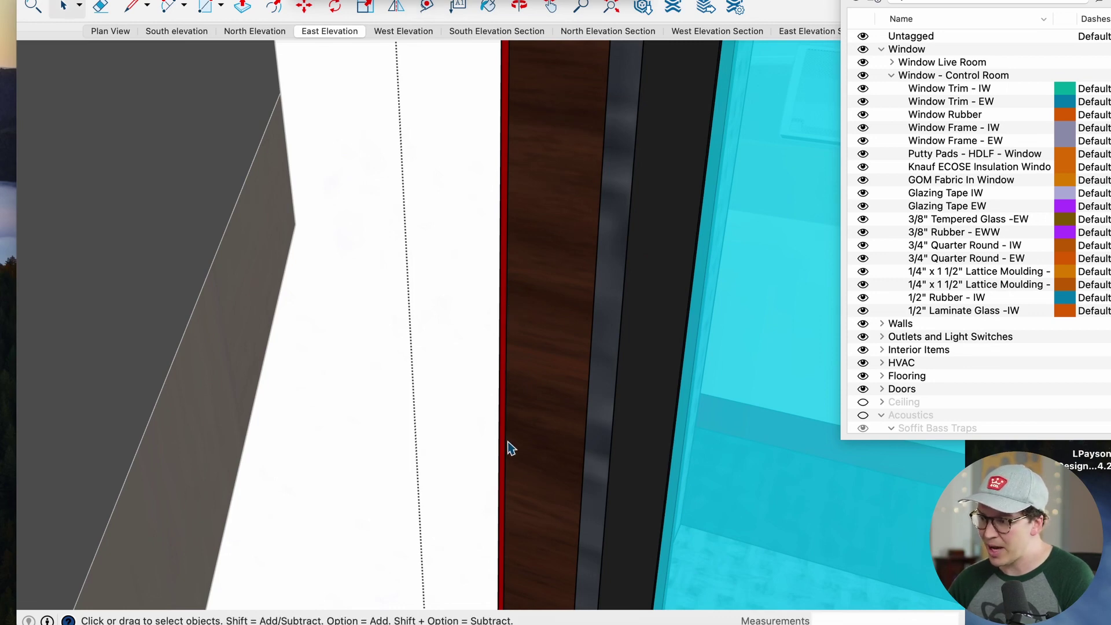
Step: Examine the whole control room window, from its exposed side edge and lower corner to its upper trim
{"action": "scroll", "coordinate": [508, 442], "scroll_direction": "down", "scroll_amount": 4}
{"action": "key", "text": "h"}
{"action": "left_click_drag", "start_coordinate": [526, 437], "coordinate": [335, 433]}
{"action": "scroll", "coordinate": [419, 394], "scroll_direction": "down", "scroll_amount": 1}
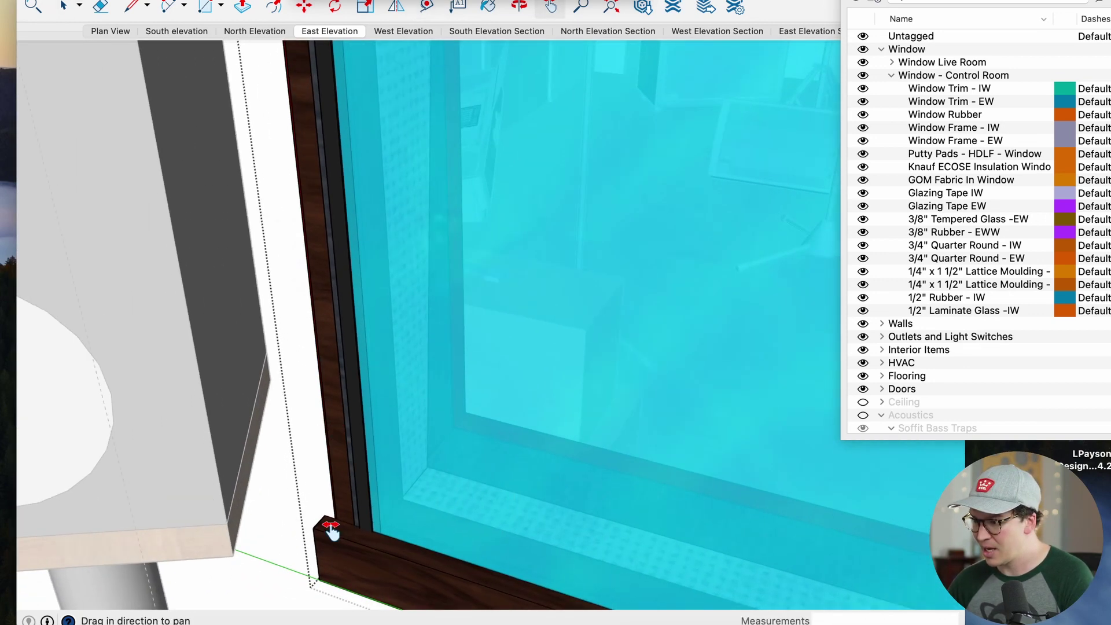
{"action": "left_click_drag", "start_coordinate": [297, 125], "coordinate": [293, 408]}
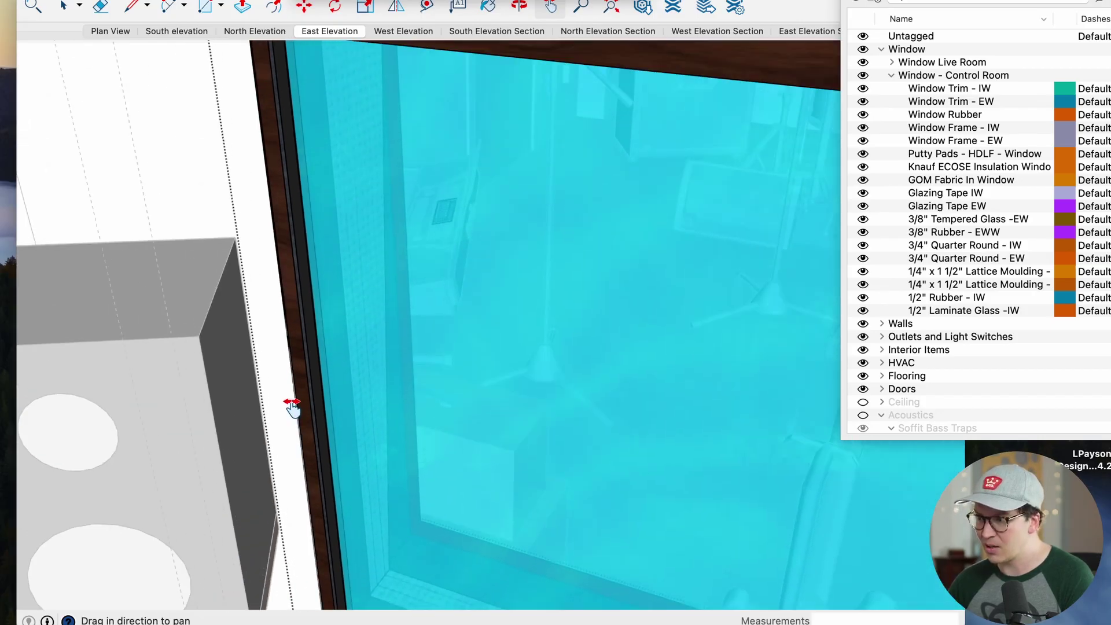
{"action": "scroll", "coordinate": [292, 408], "scroll_direction": "down", "scroll_amount": 5}
{"action": "scroll", "coordinate": [312, 223], "scroll_direction": "up", "scroll_amount": 6}
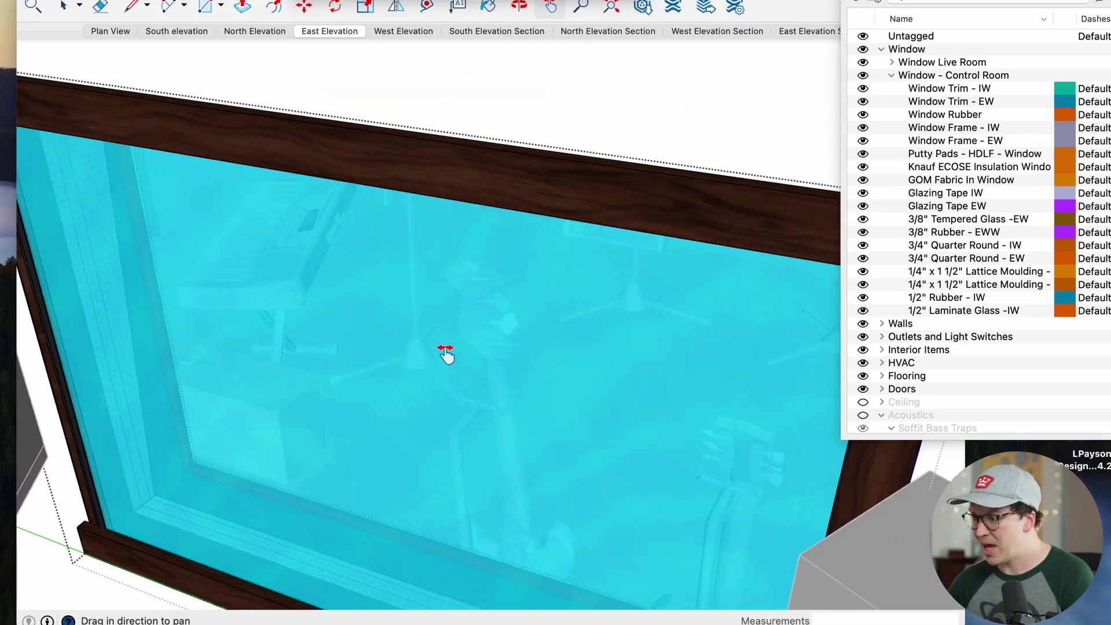
{"action": "scroll", "coordinate": [445, 354], "scroll_direction": "down", "scroll_amount": 3}
{"action": "left_click_drag", "start_coordinate": [445, 354], "coordinate": [519, 352]}
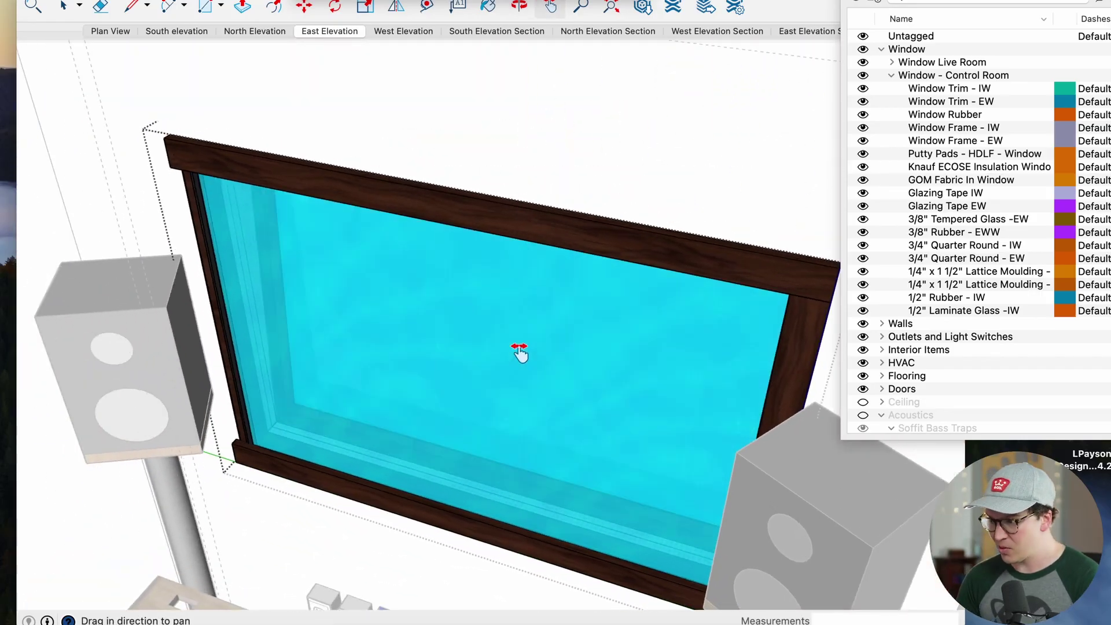
Step: Reopen the window group and open the nested group of frame pieces along its exposed side edge
{"action": "key", "text": "space"}
{"action": "left_click", "coordinate": [417, 158]}
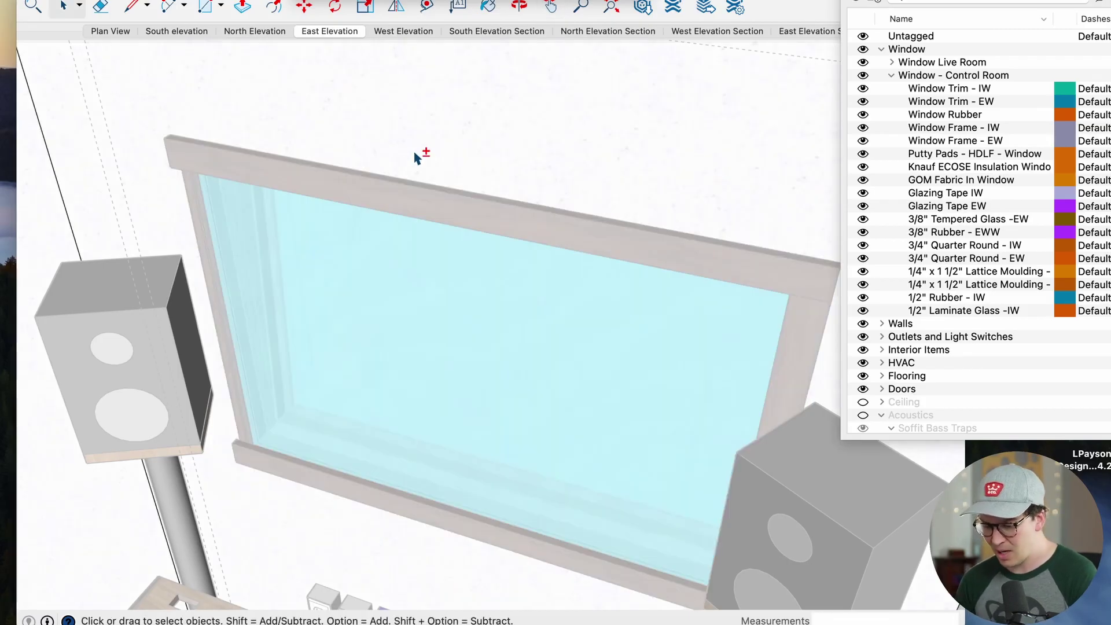
{"action": "left_click", "coordinate": [390, 204]}
{"action": "double_click", "coordinate": [197, 211]}
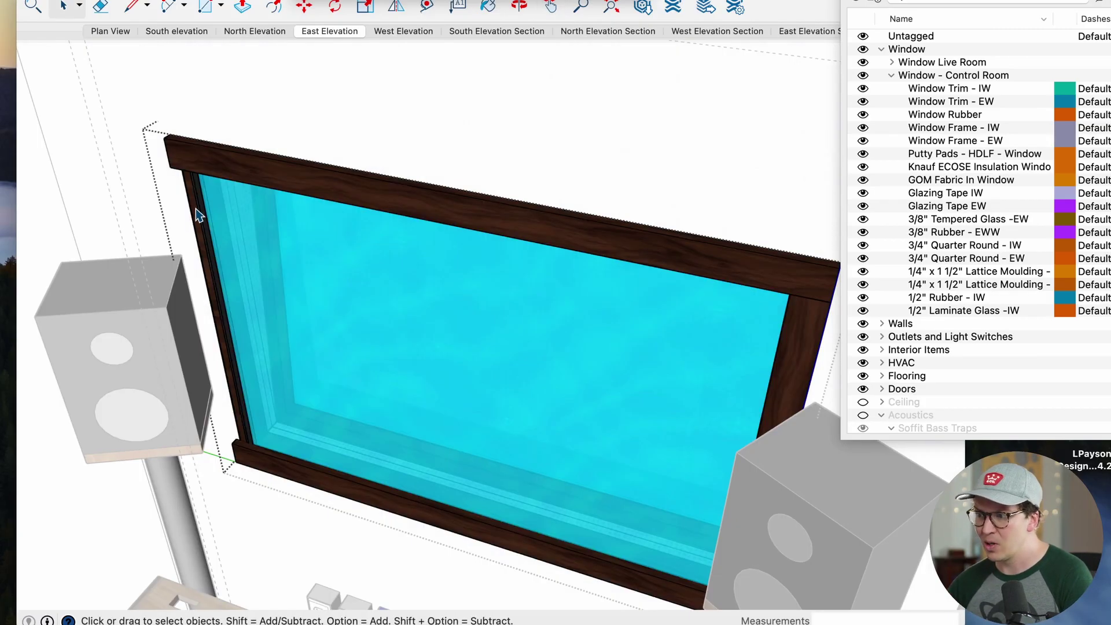
{"action": "left_click", "coordinate": [196, 209]}
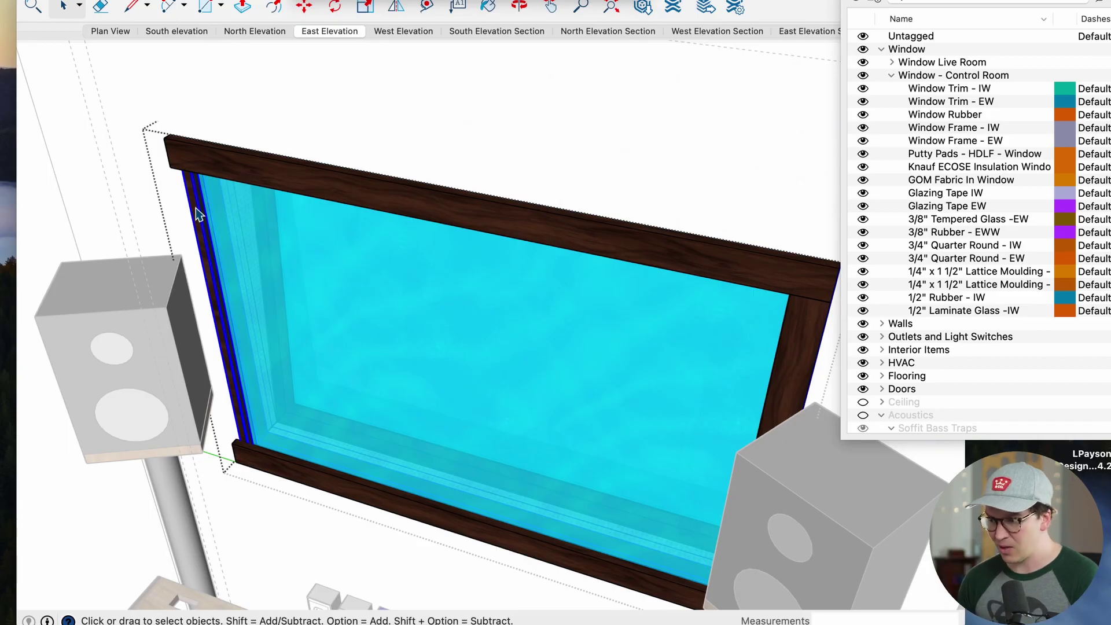
{"action": "double_click", "coordinate": [195, 214]}
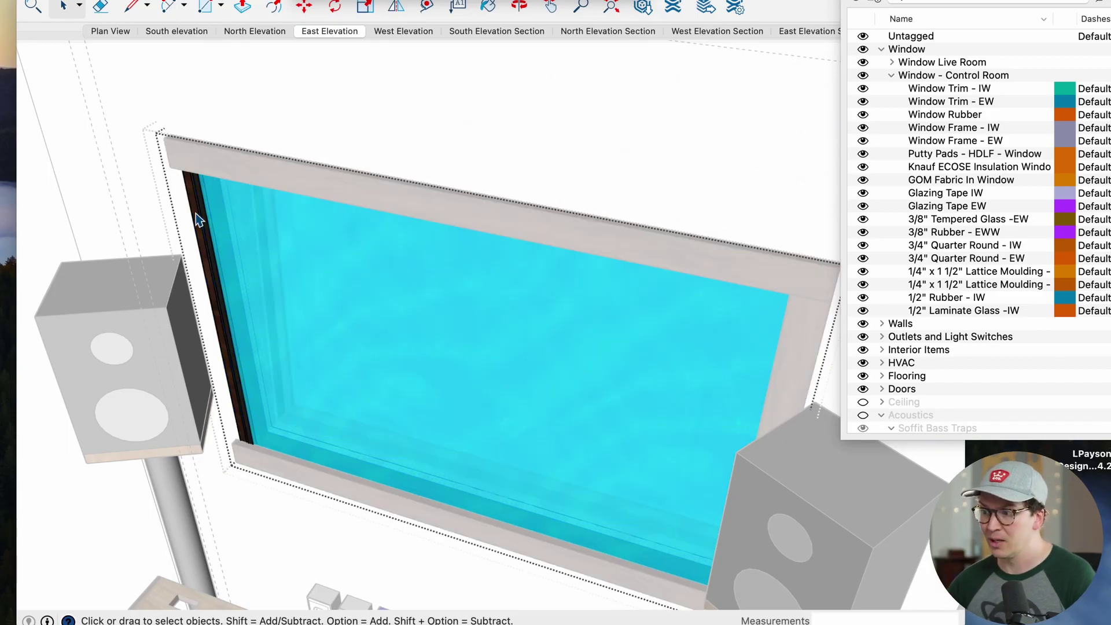
Step: Close the window groups and survey the control room and live room windows from above
{"action": "key", "text": "Escape"}
{"action": "key", "text": "Escape"}
{"action": "scroll", "coordinate": [212, 243], "scroll_direction": "down", "scroll_amount": 5}
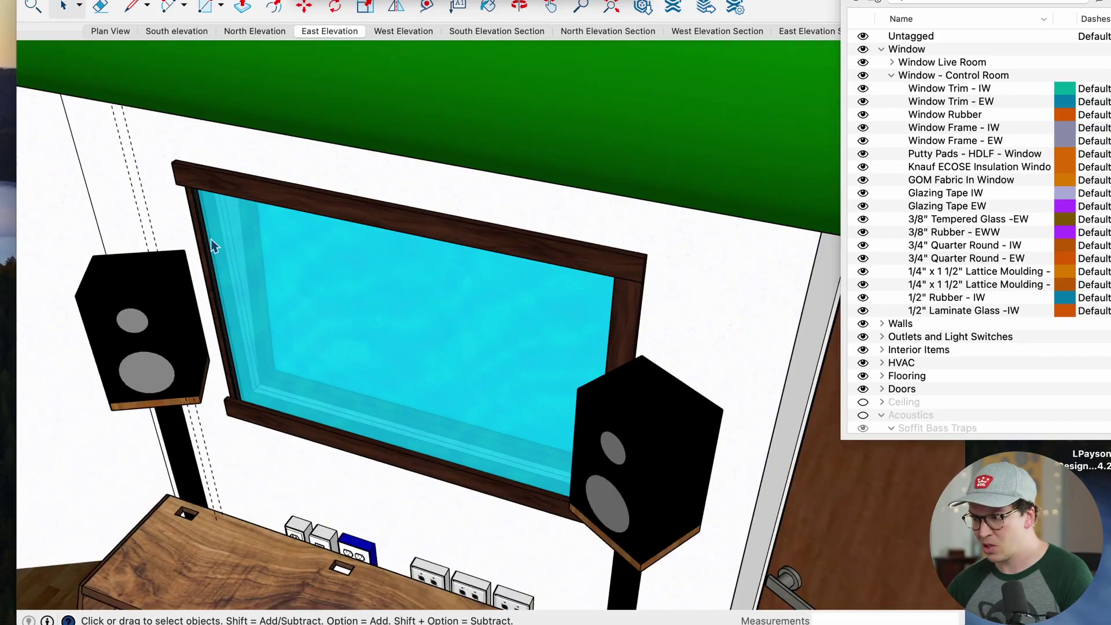
{"action": "left_click_drag", "start_coordinate": [276, 249], "coordinate": [277, 397]}
{"action": "mouse_move", "coordinate": [298, 325]}
{"action": "left_mouse_down"}
{"action": "mouse_move", "coordinate": [489, 316]}
{"action": "mouse_move", "coordinate": [307, 330]}
{"action": "left_mouse_up"}
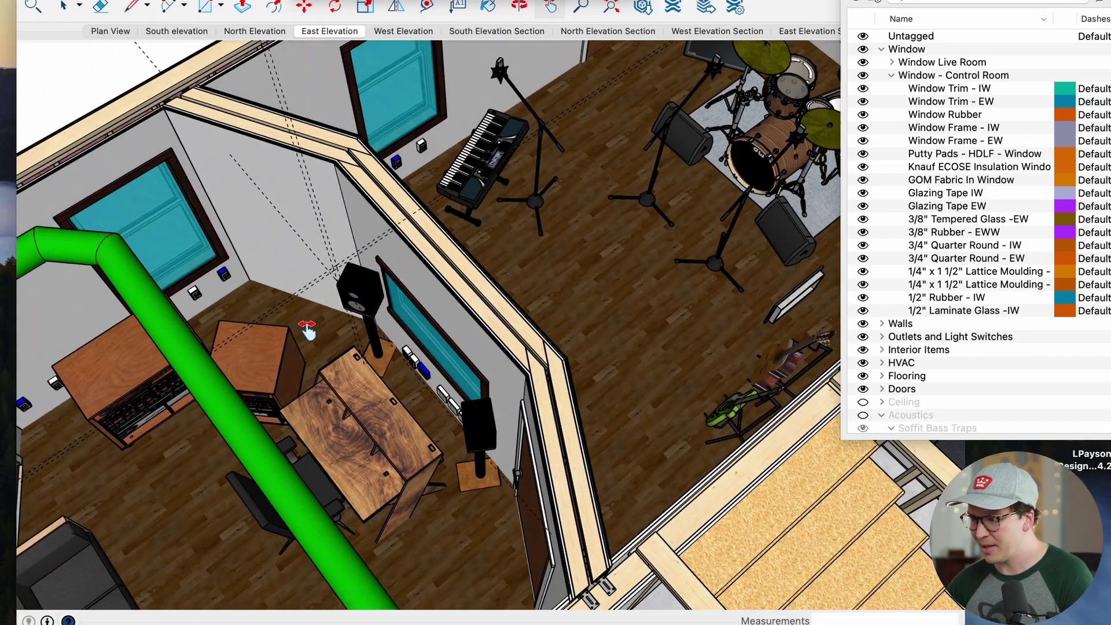
{"action": "left_click_drag", "start_coordinate": [435, 274], "coordinate": [399, 305]}
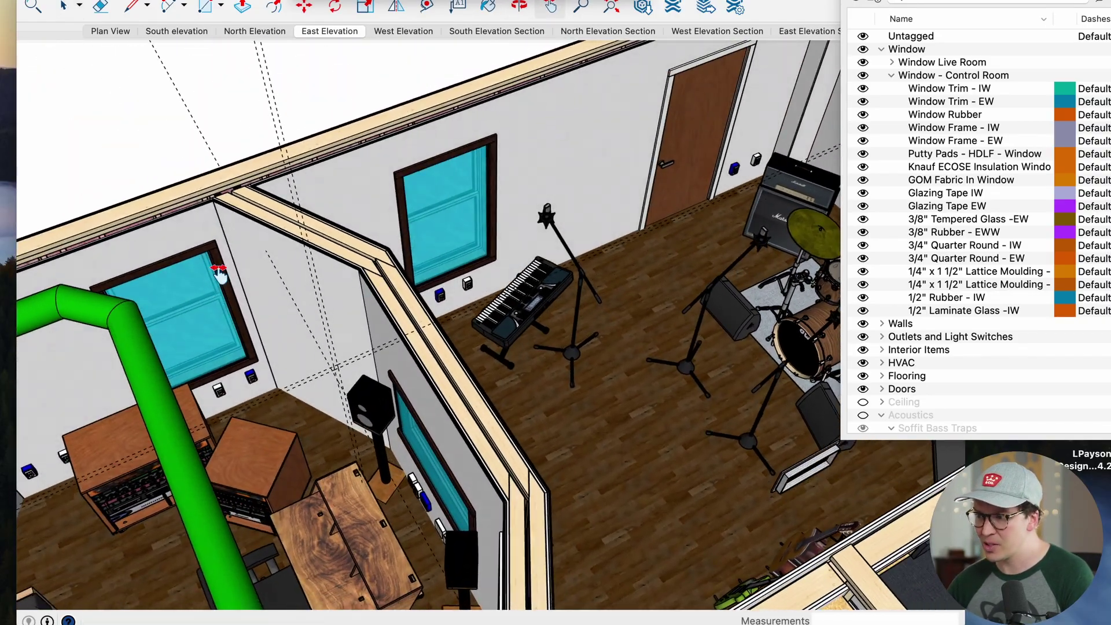